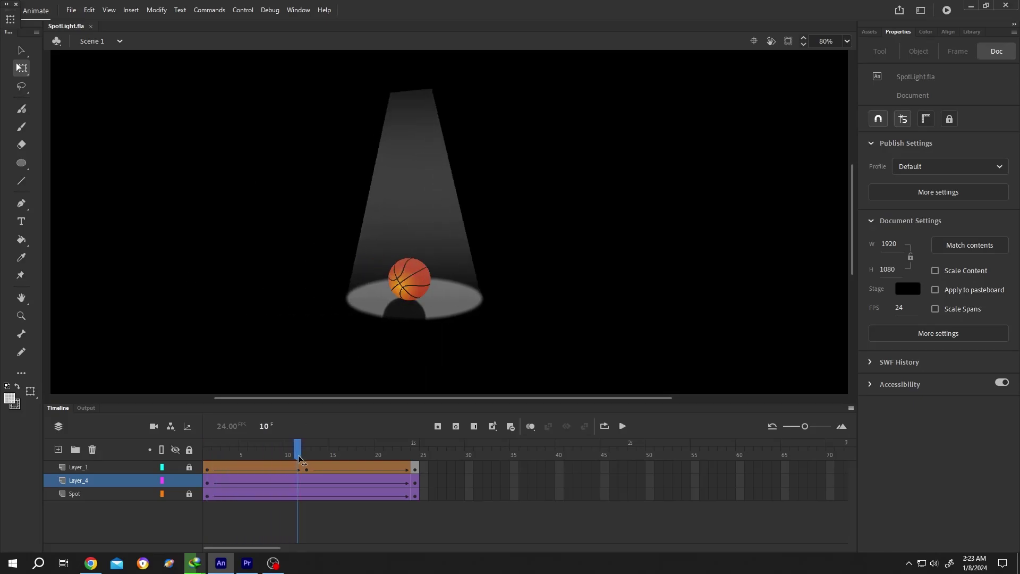
Scrub the timeline to preview the finished spotlight animation
left_click_drag(210, 456, 413, 460)
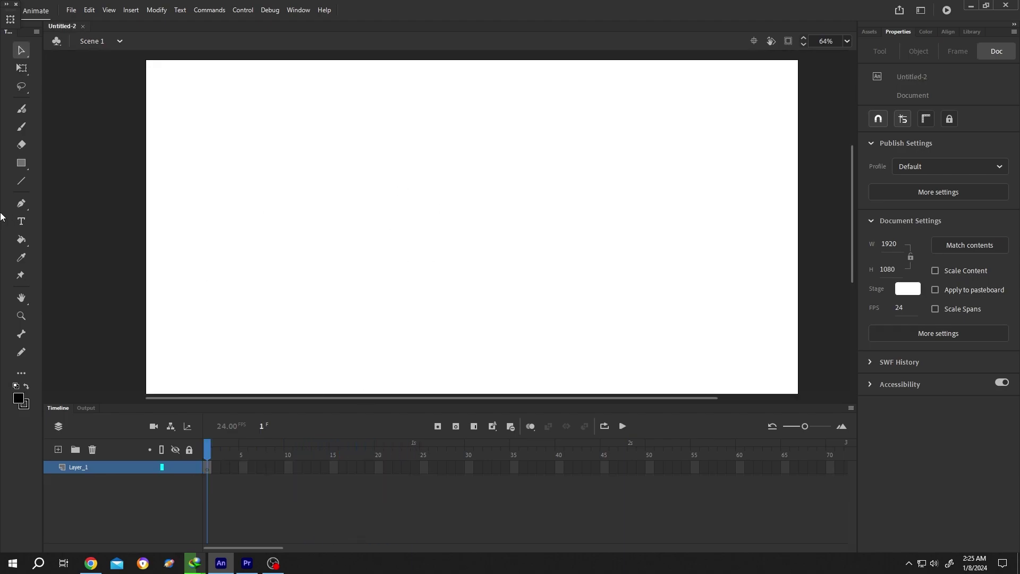
Draw a closed four-corner trapezoid beam with the Pen tool and fill it solid black
left_click(22, 202)
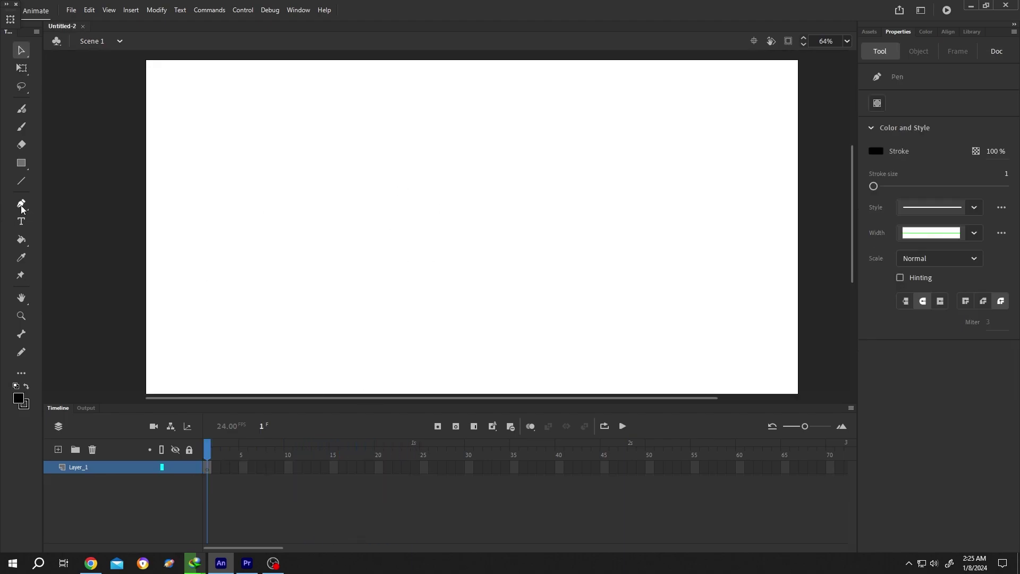
left_click(413, 98)
left_click(454, 99)
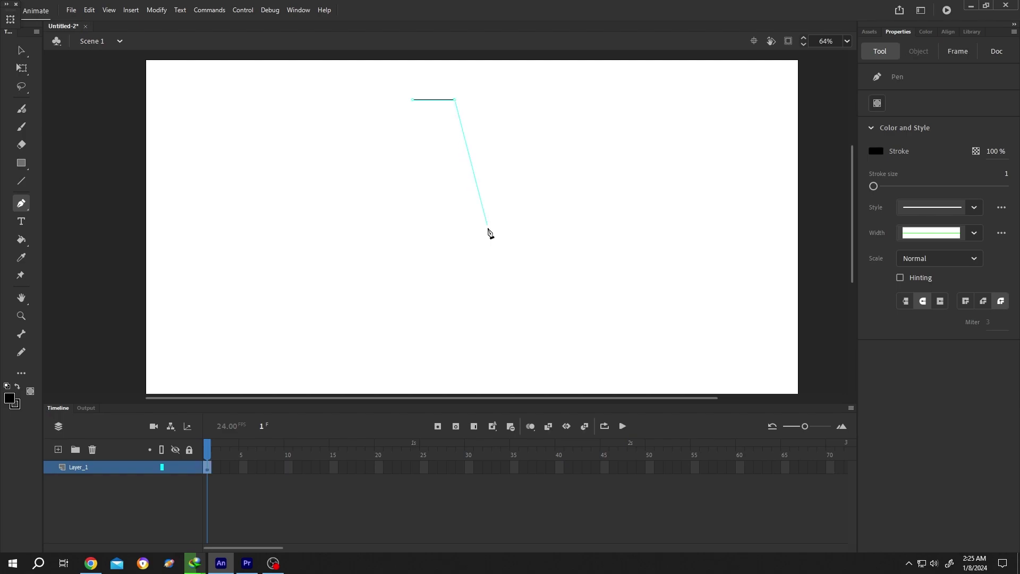
left_click(508, 298)
left_click(370, 299)
left_click(413, 99)
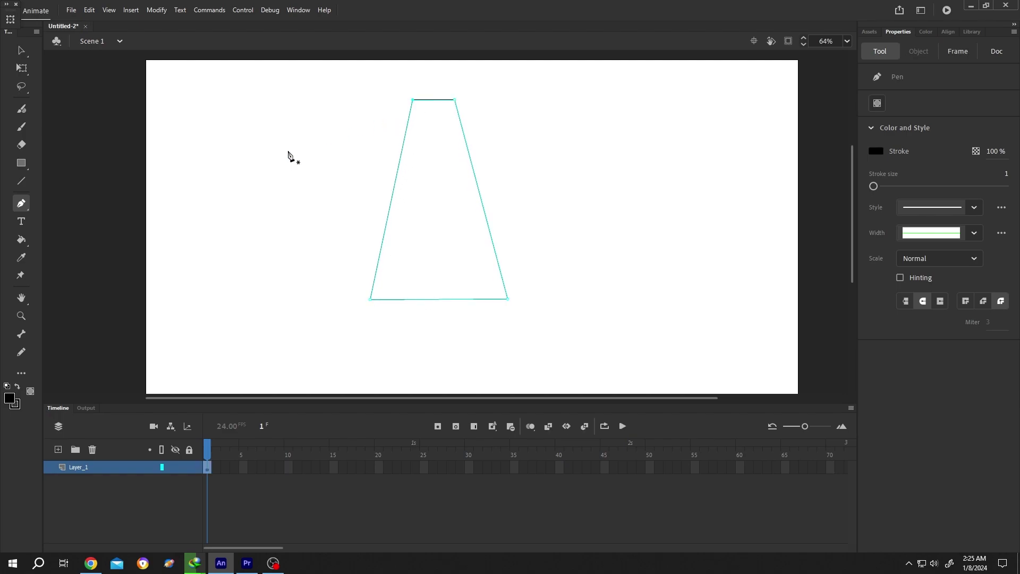
left_click(21, 240)
left_click(447, 212)
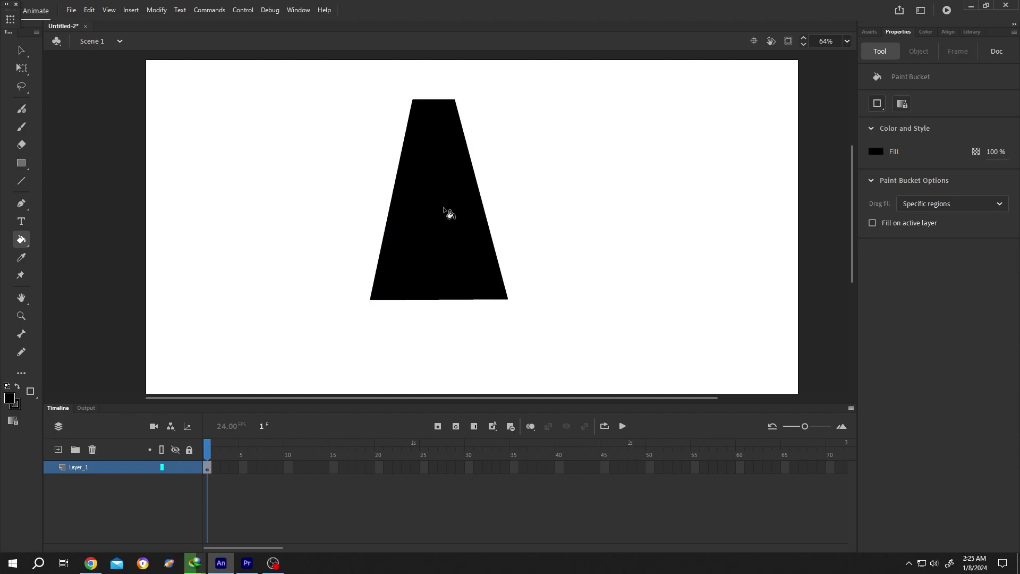
Set the trapezoid's stroke alpha to 0% and fill it with a white-to-black linear gradient
left_click(19, 69)
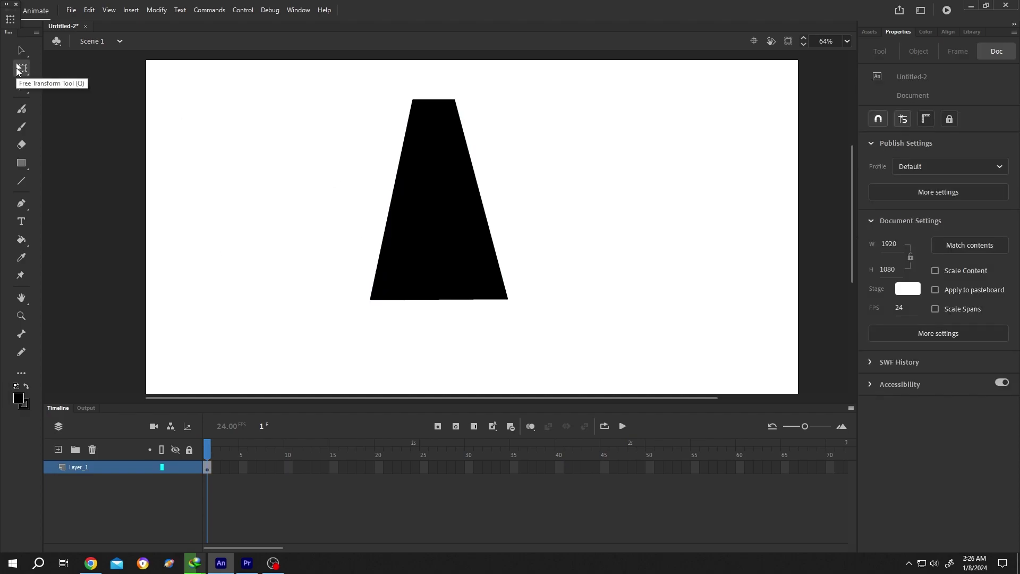
left_click_drag(326, 78, 550, 318)
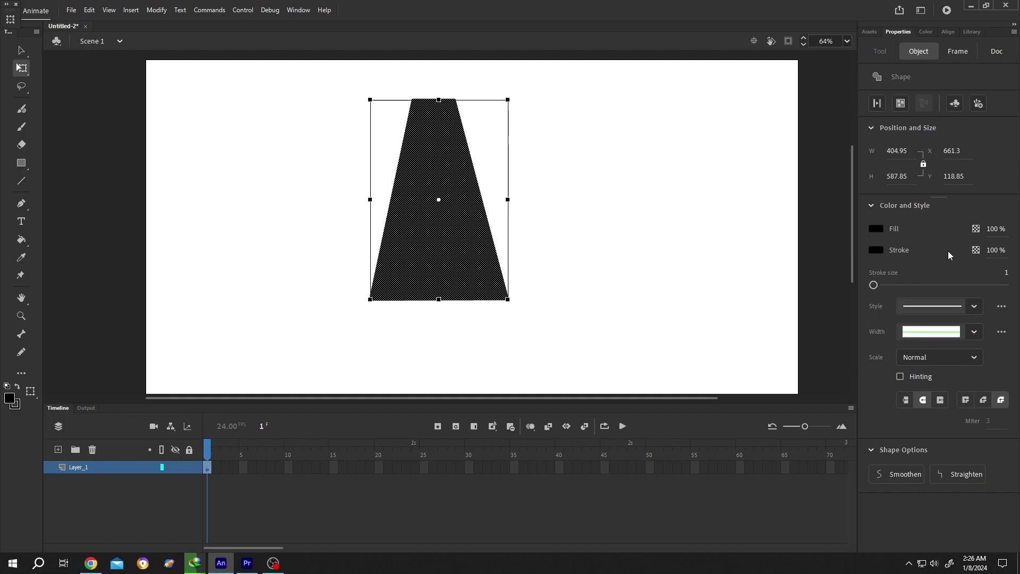
left_click_drag(1002, 250, 936, 254)
left_click(876, 230)
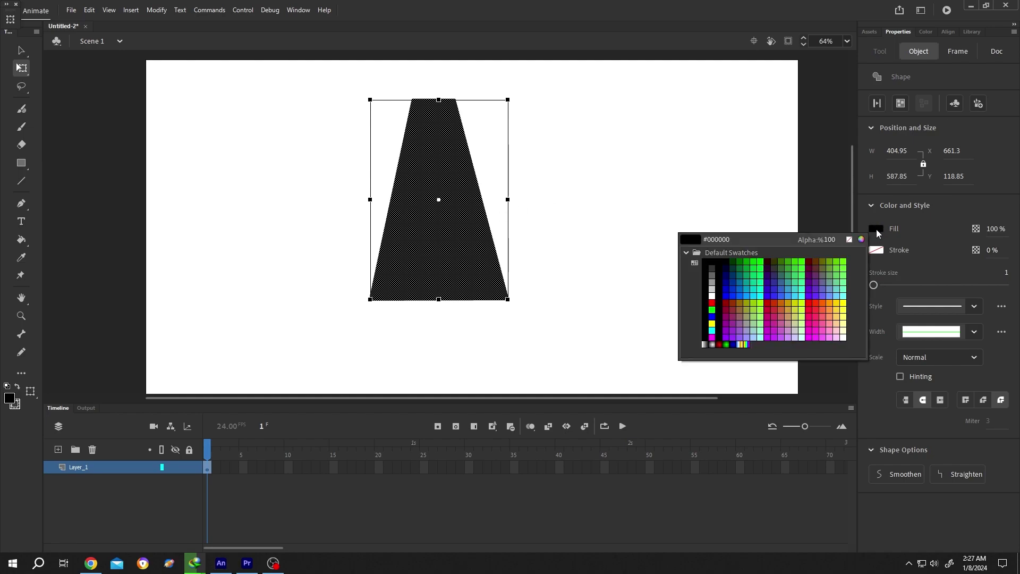
left_click(705, 343)
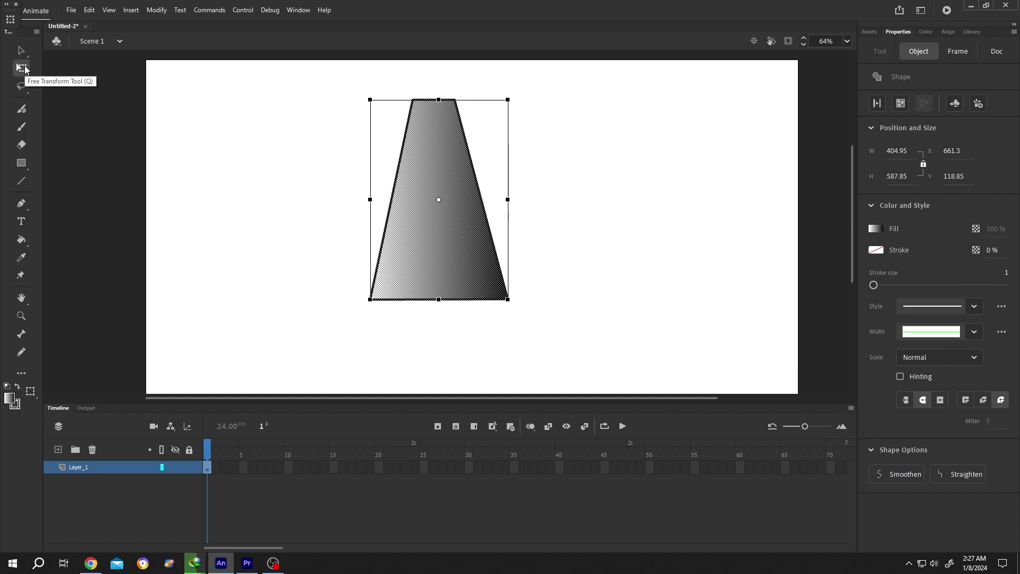
left_click(24, 68)
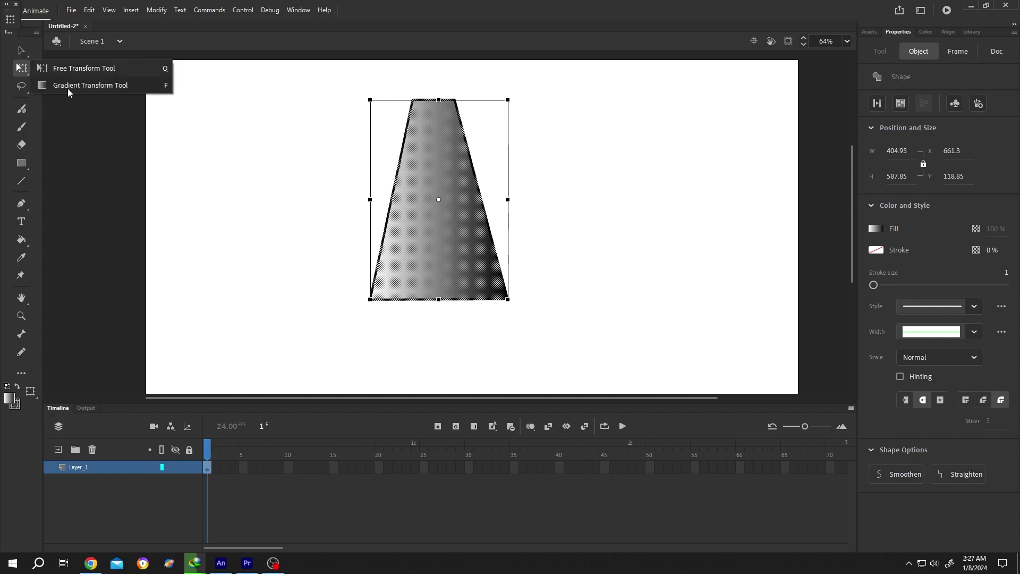
Rotate the beam's gradient to run top-to-bottom and stretch it across the beam's full height
left_click(71, 85)
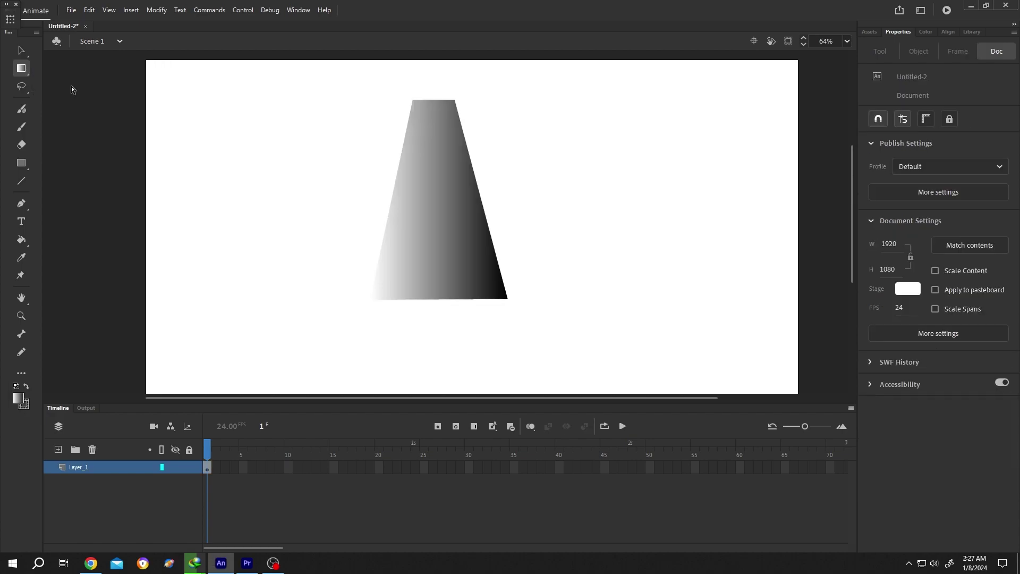
left_click(442, 208)
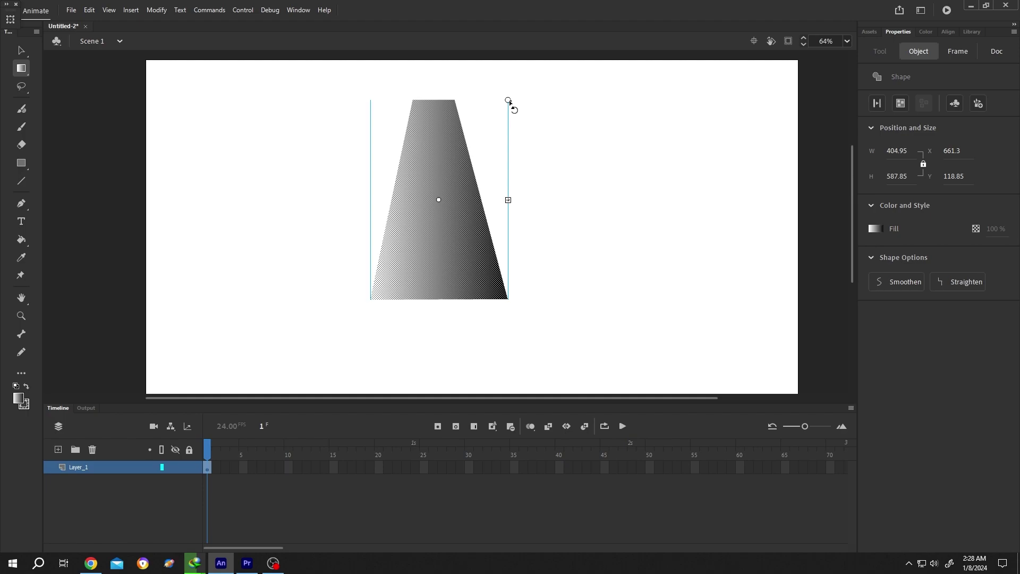
left_click_drag(508, 101, 387, 92)
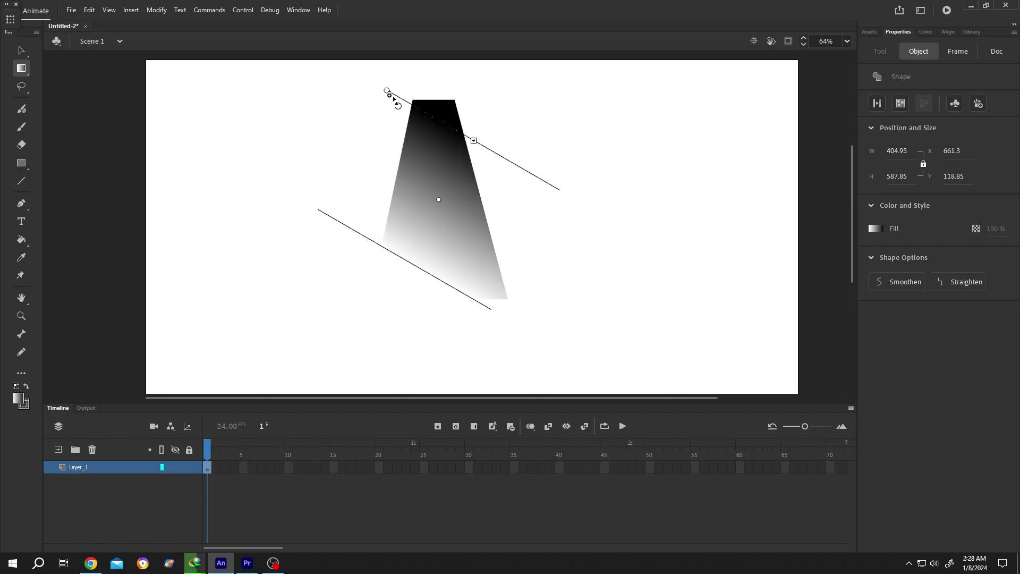
left_click_drag(387, 92, 342, 132)
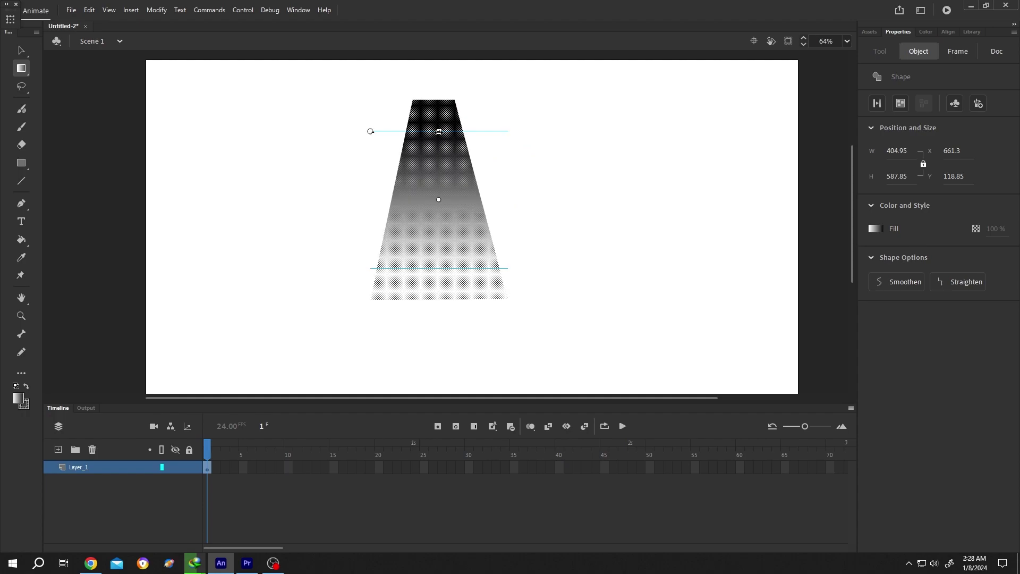
left_click_drag(439, 131, 439, 93)
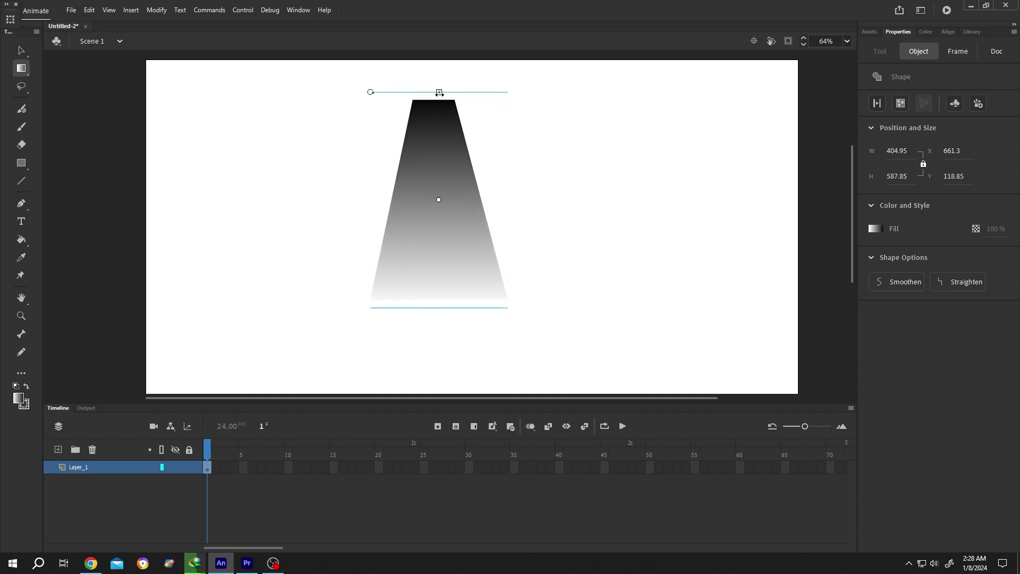
key("q")
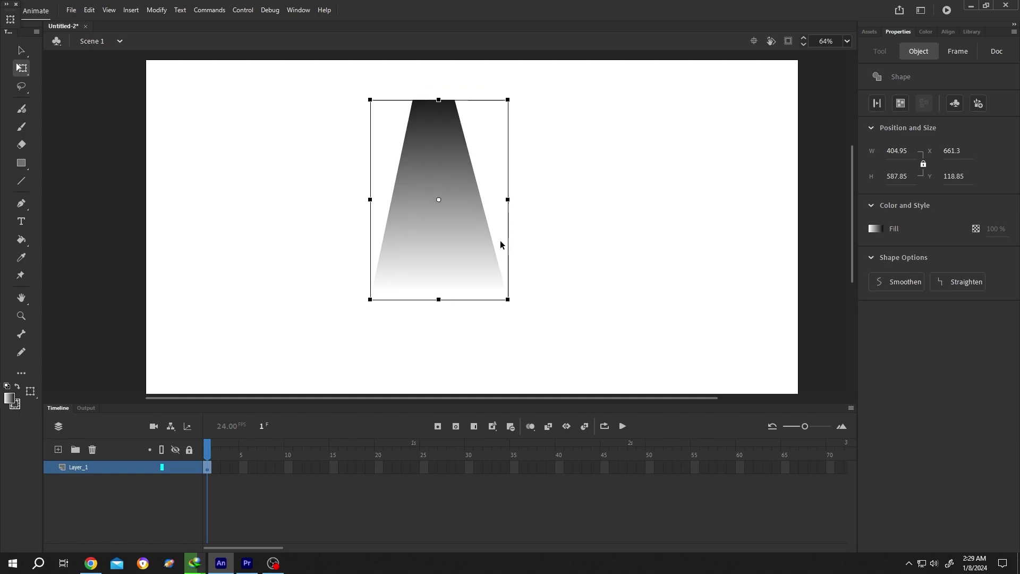
In the Color panel, set the beam gradient's white stop to 0% alpha
left_click(440, 183)
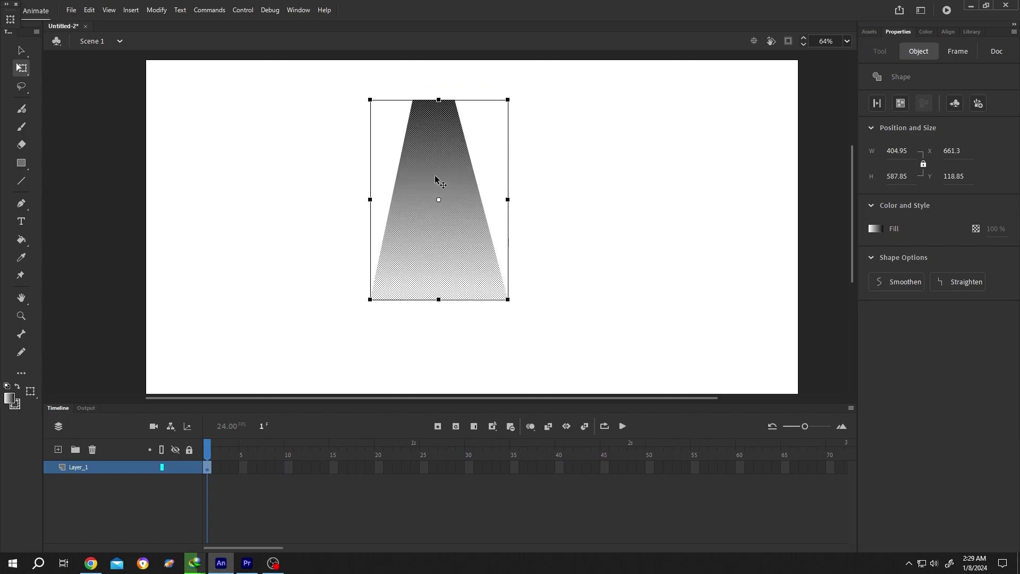
left_click(934, 30)
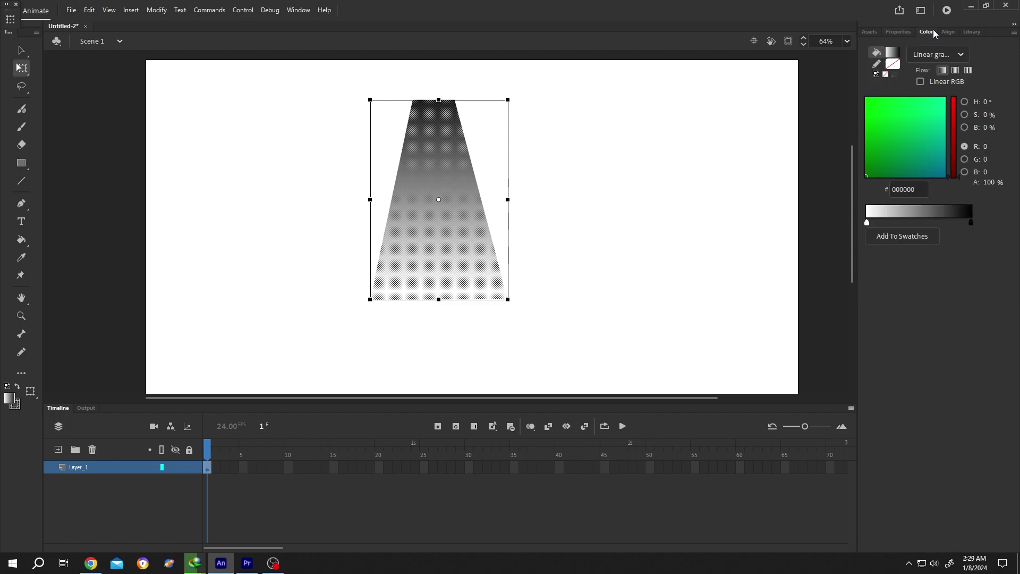
left_click(867, 222)
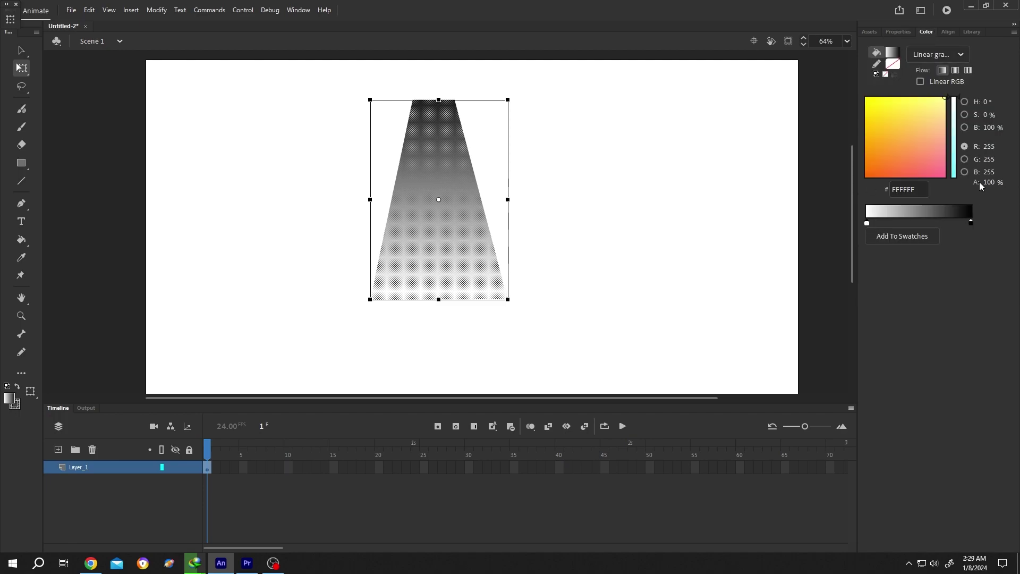
left_click_drag(989, 183, 911, 182)
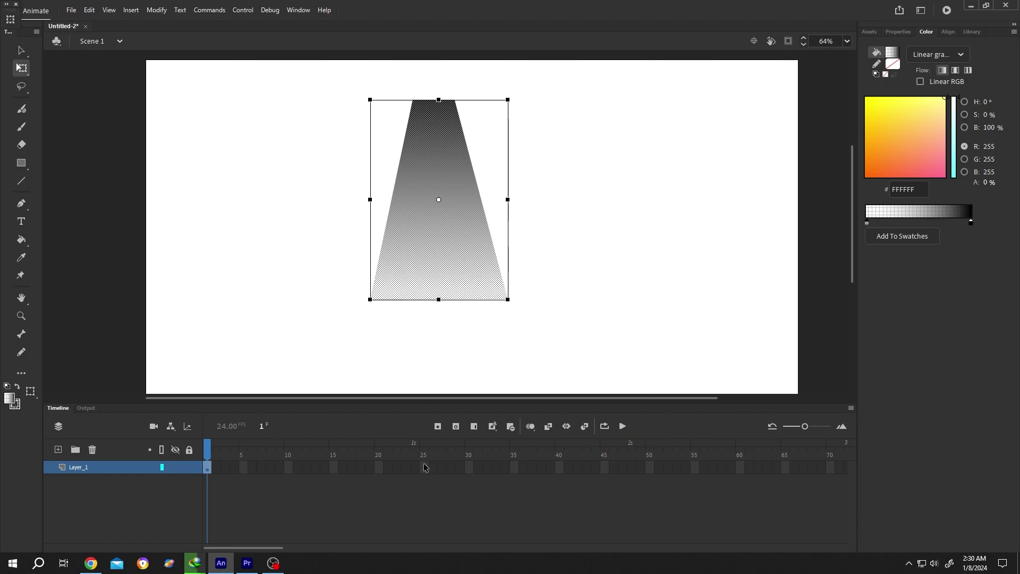
Add a keyframe at frame 25, then slant the frame 1 beam's corners toward the left
left_click(424, 467)
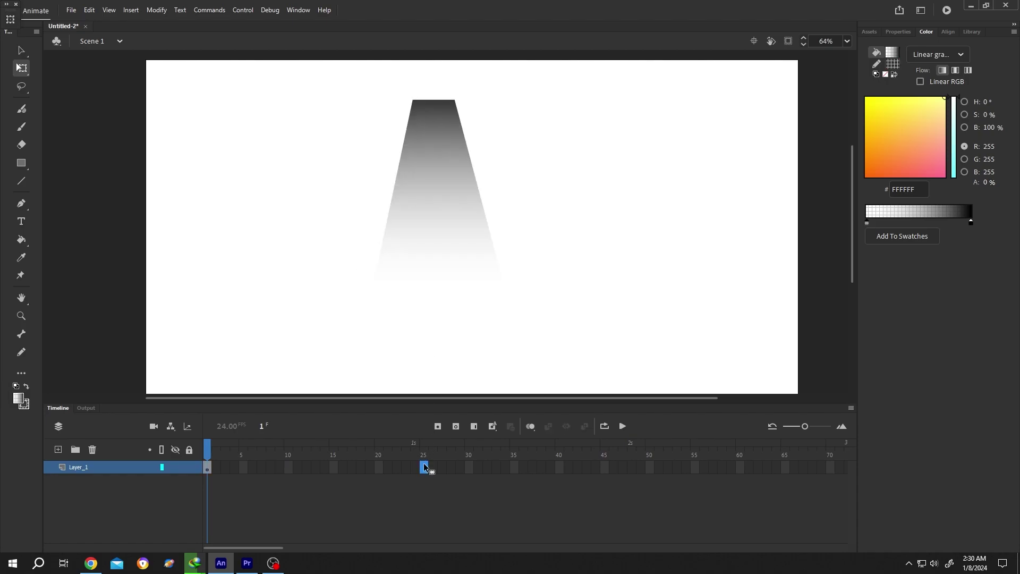
key("F6")
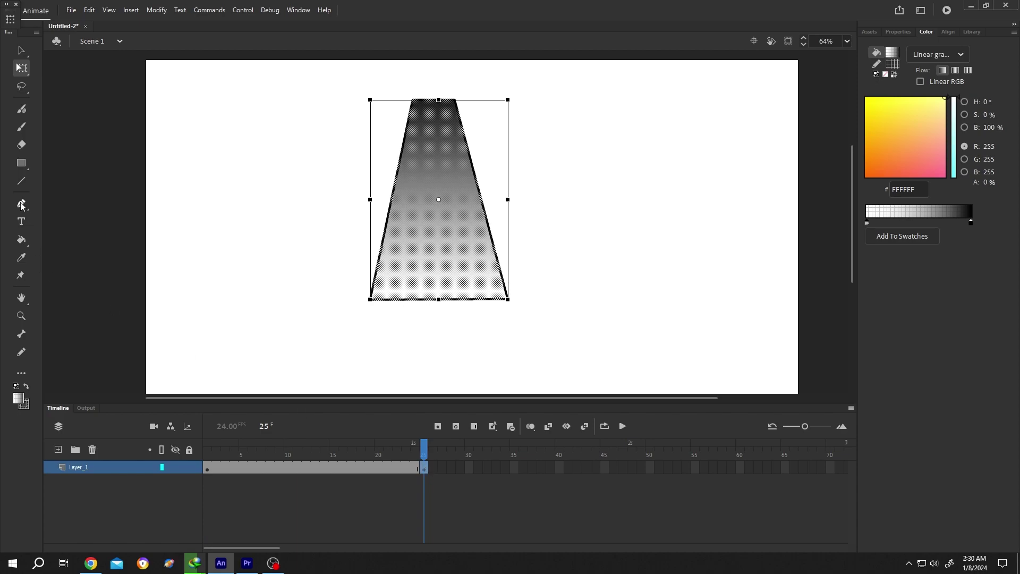
left_click(21, 203)
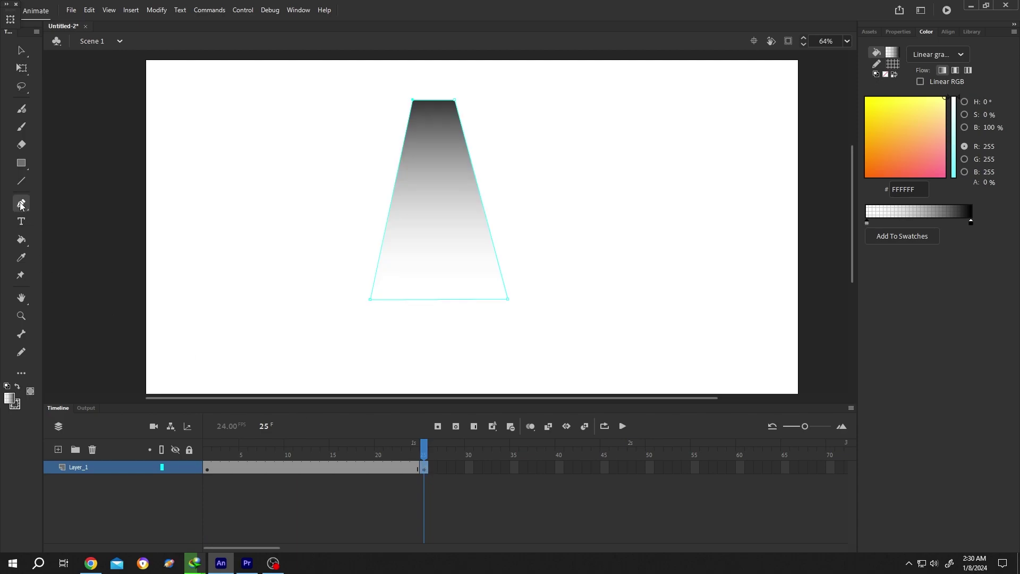
left_click(208, 470)
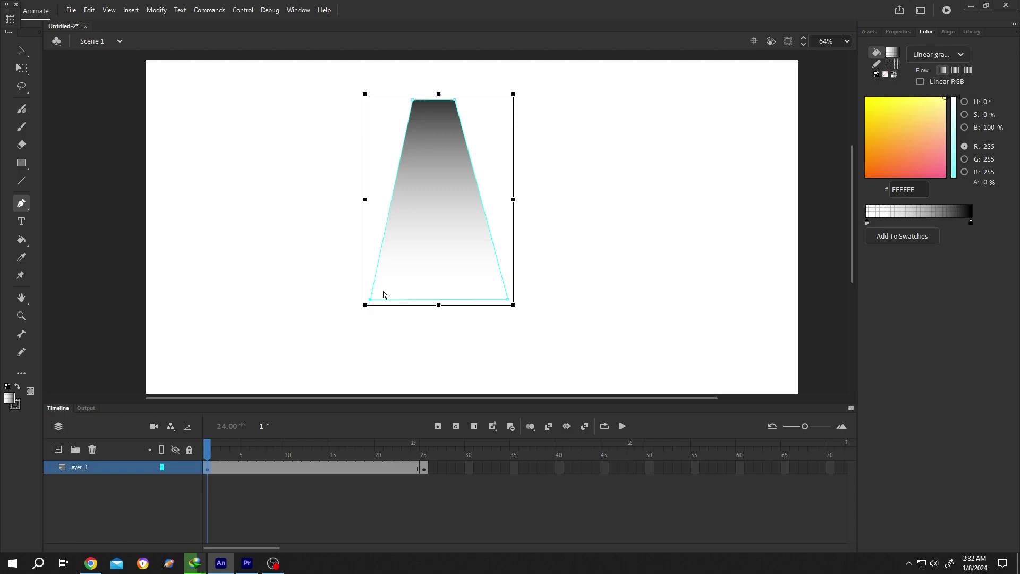
left_click_drag(370, 300, 260, 293)
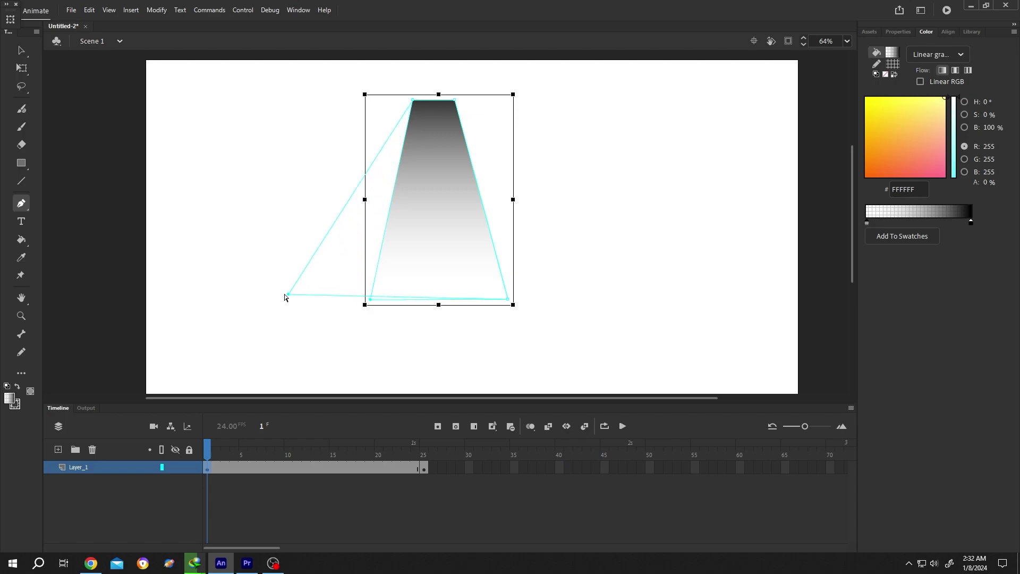
left_click(463, 296)
left_click_drag(452, 301, 390, 297)
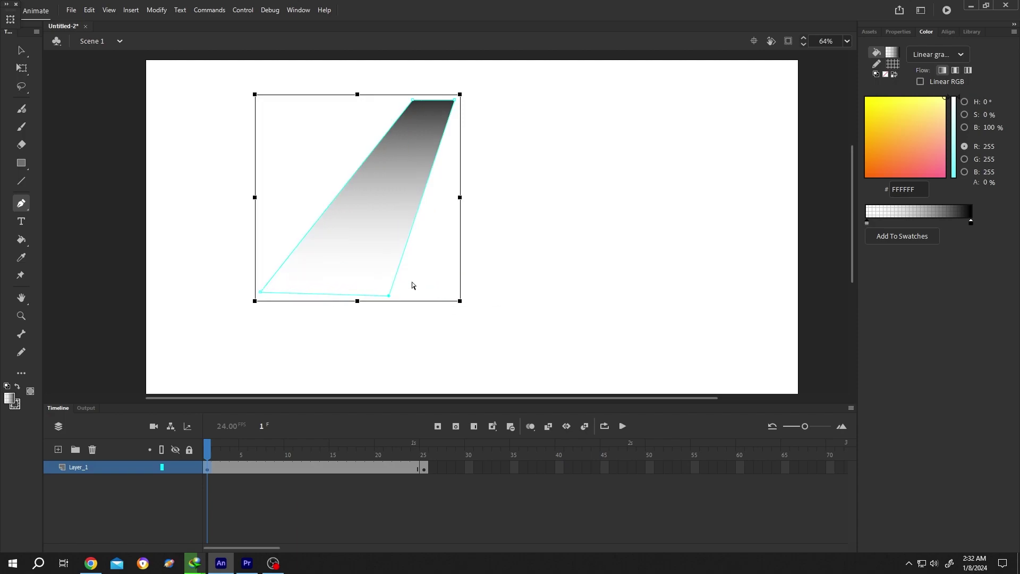
left_click_drag(454, 102, 446, 102)
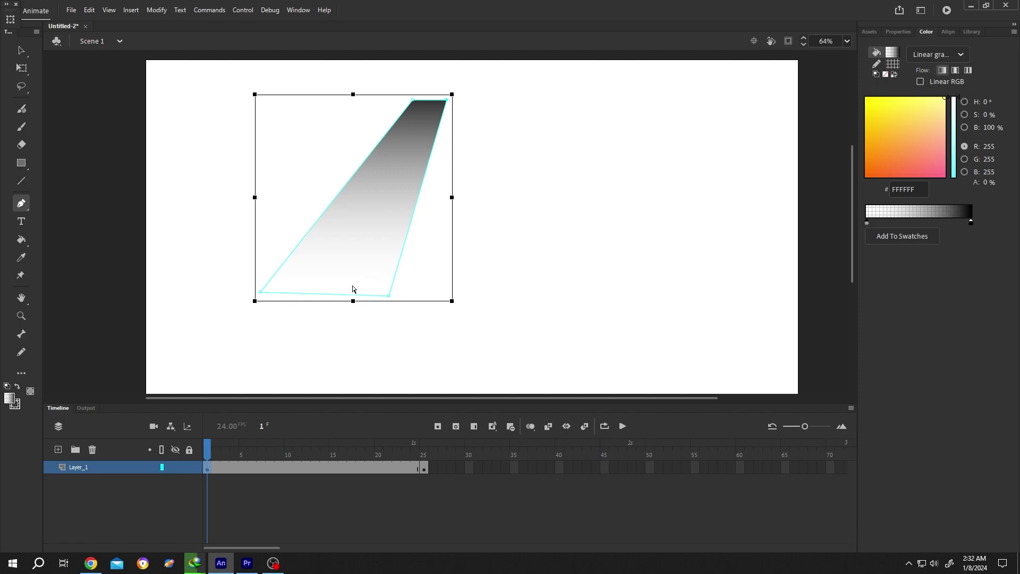
key("ctrl")
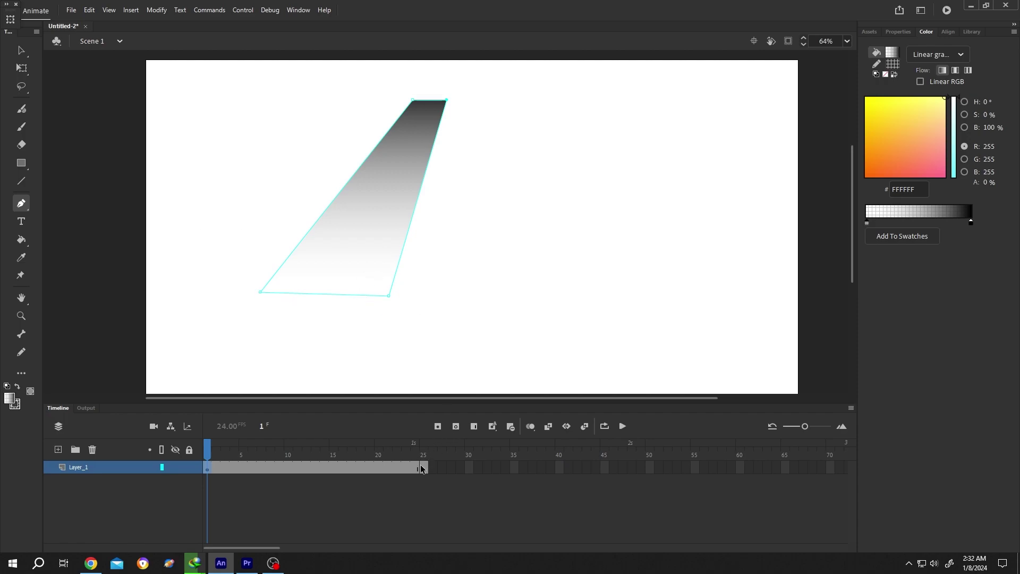
On the frame 25 keyframe, swing the beam's bottom corners out to the right
left_click(422, 466)
key("F6")
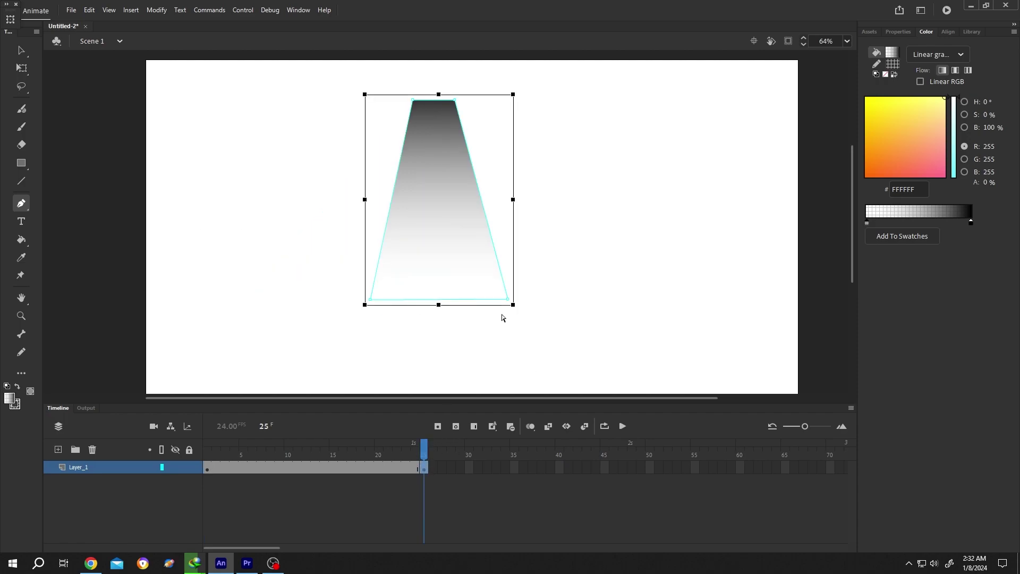
left_click_drag(514, 301, 646, 287)
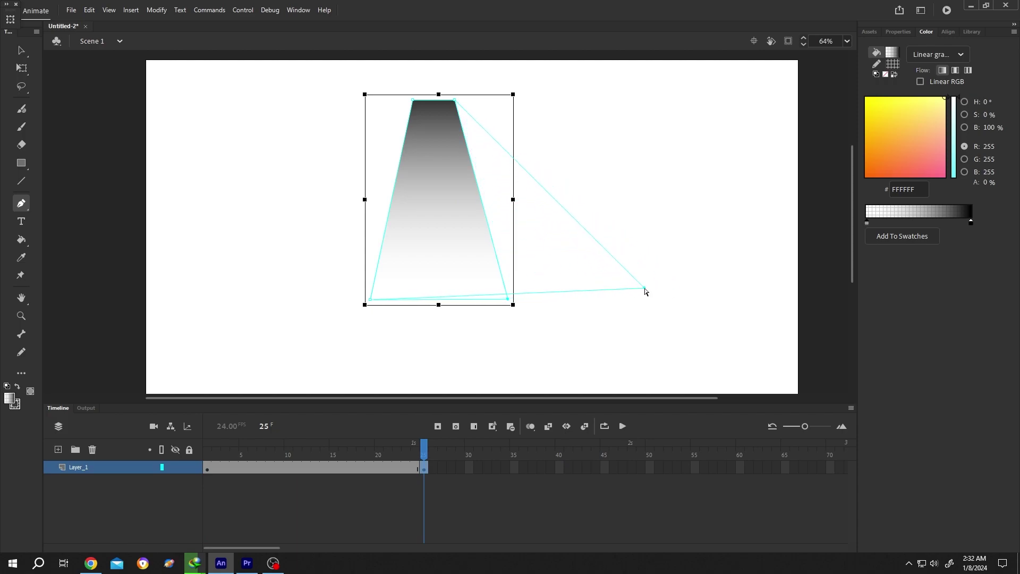
left_click_drag(371, 300, 542, 298)
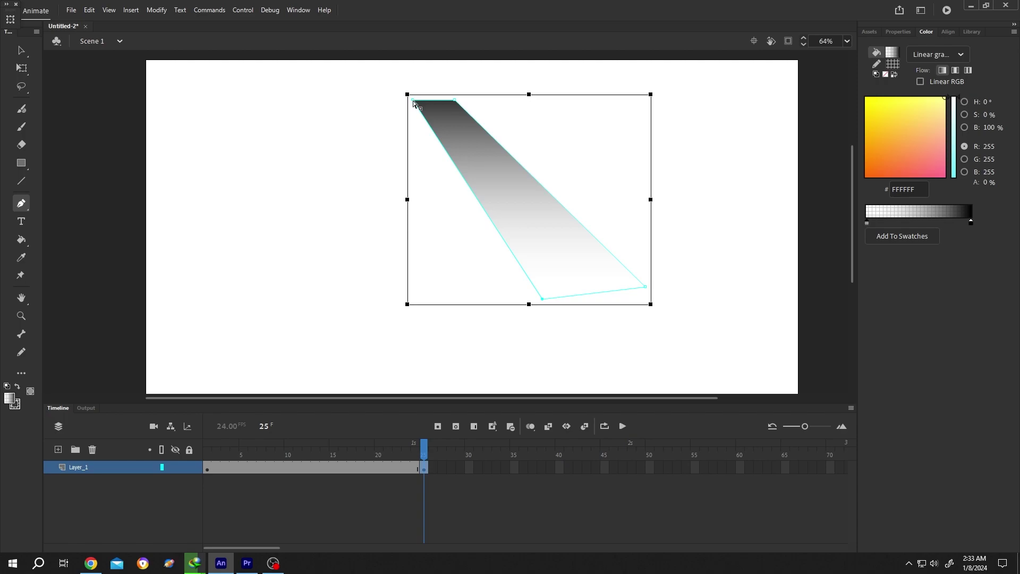
left_click_drag(454, 100, 446, 99)
Apply a shape tween to the beam's frames 1–25 and scrub to preview the morph
left_click(236, 487)
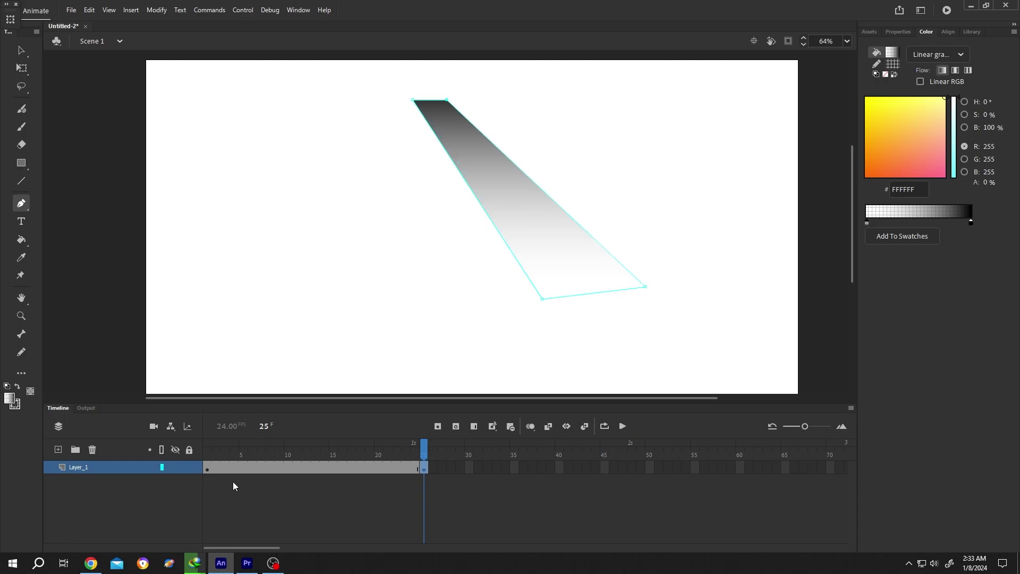
right_click(290, 469)
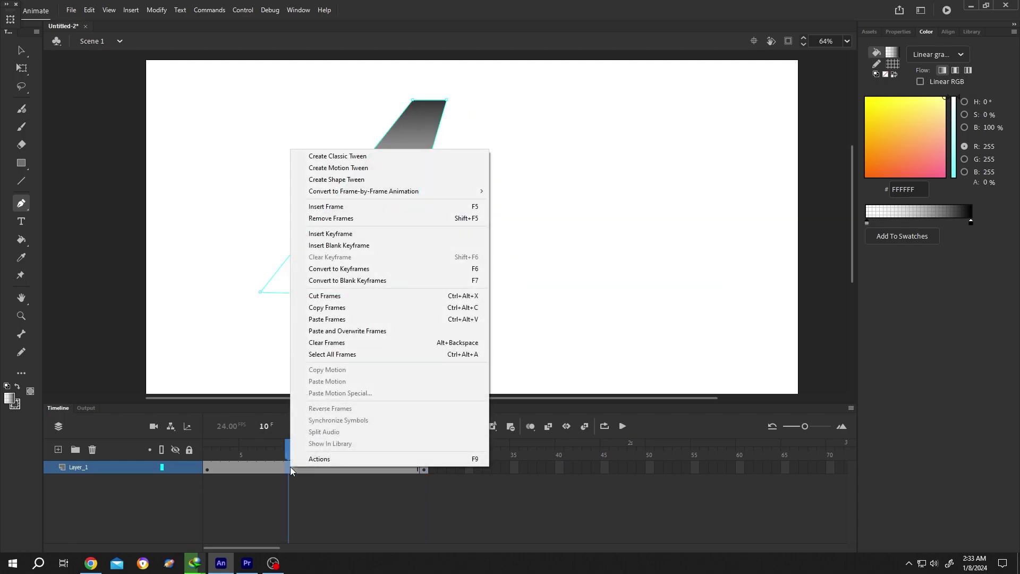
left_click(347, 184)
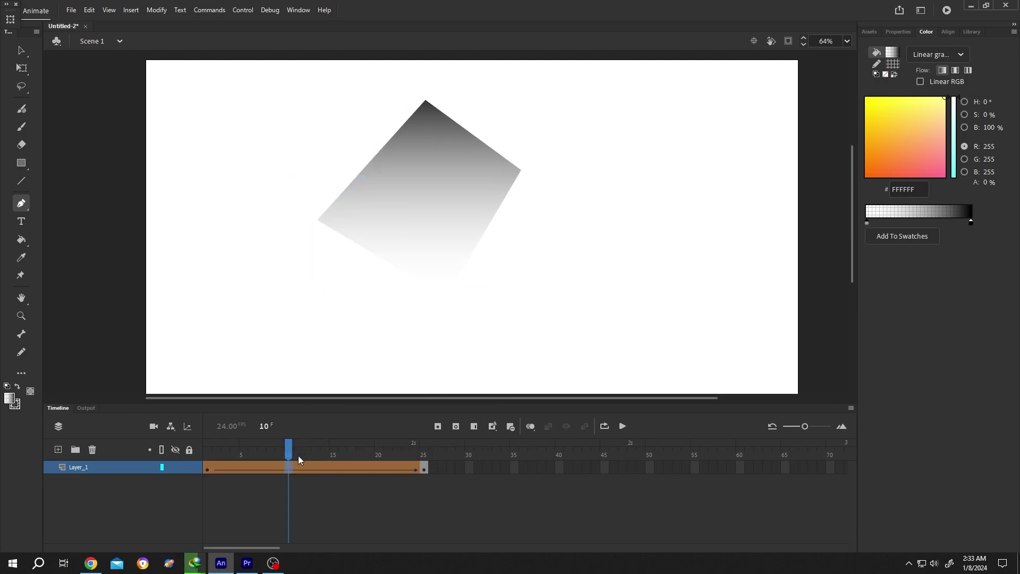
left_click_drag(289, 453, 170, 459)
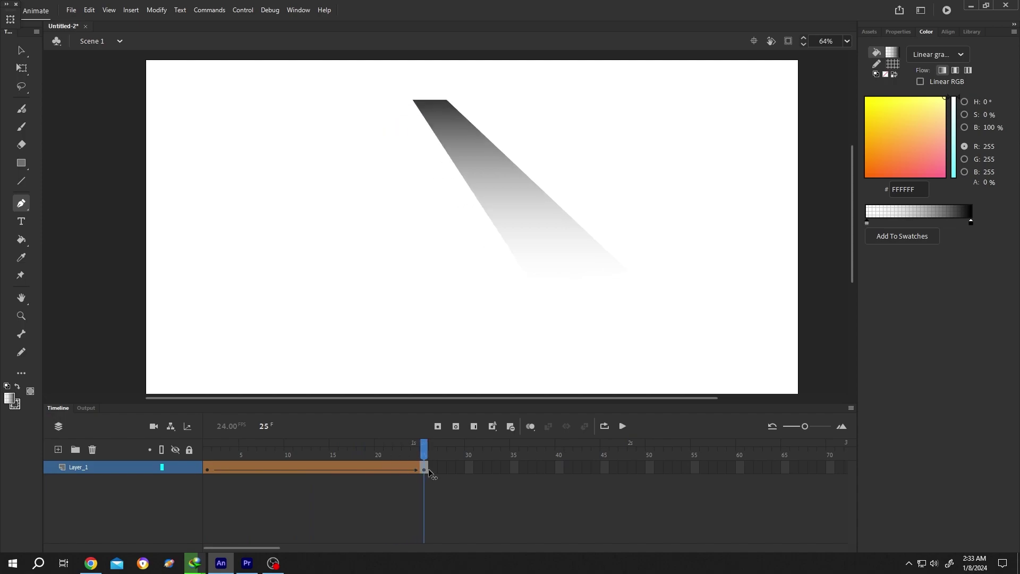
mouse_move(170, 460)
left_mouse_down()
mouse_move(309, 474)
mouse_move(301, 478)
left_mouse_up()
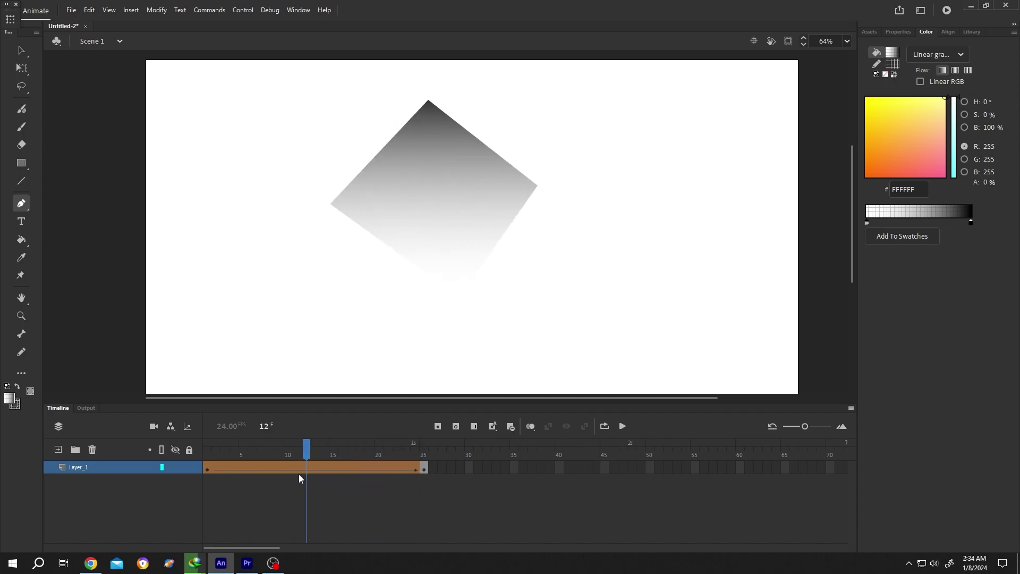
Add a shape hint pinning the beam's top-left corner on frames 1 and 25
left_click(209, 472)
left_click(156, 9)
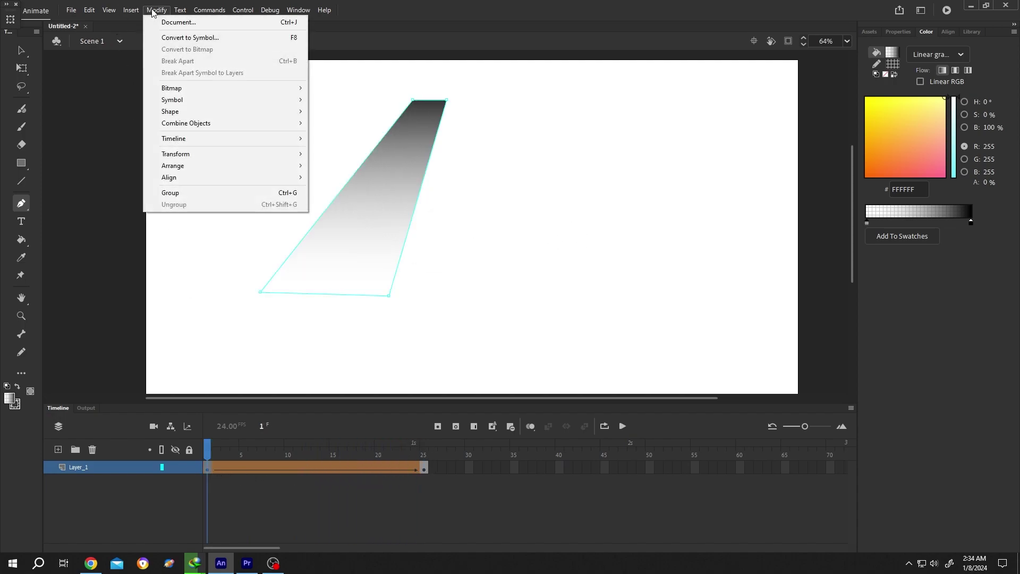
mouse_move(170, 112)
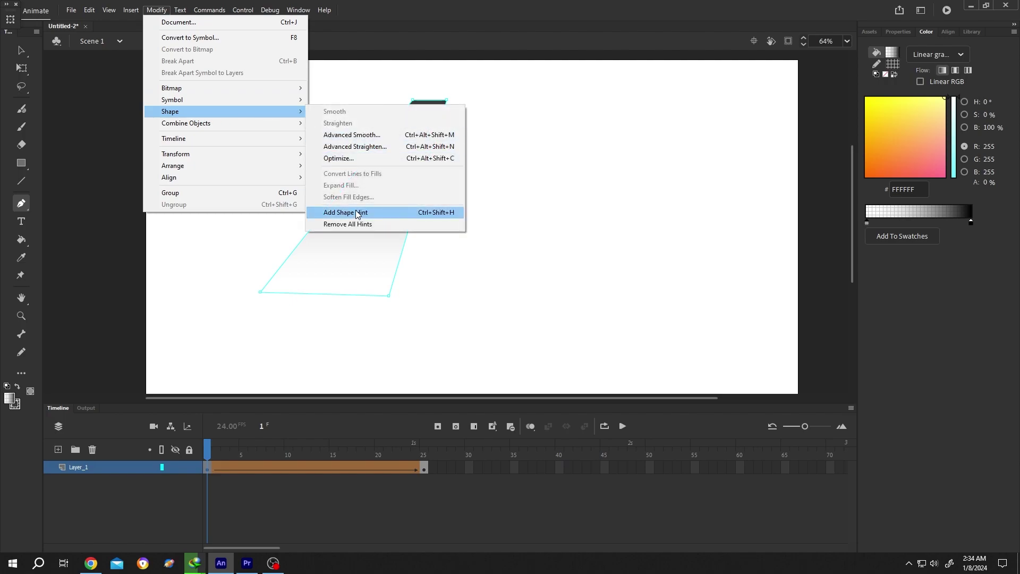
left_click(361, 213)
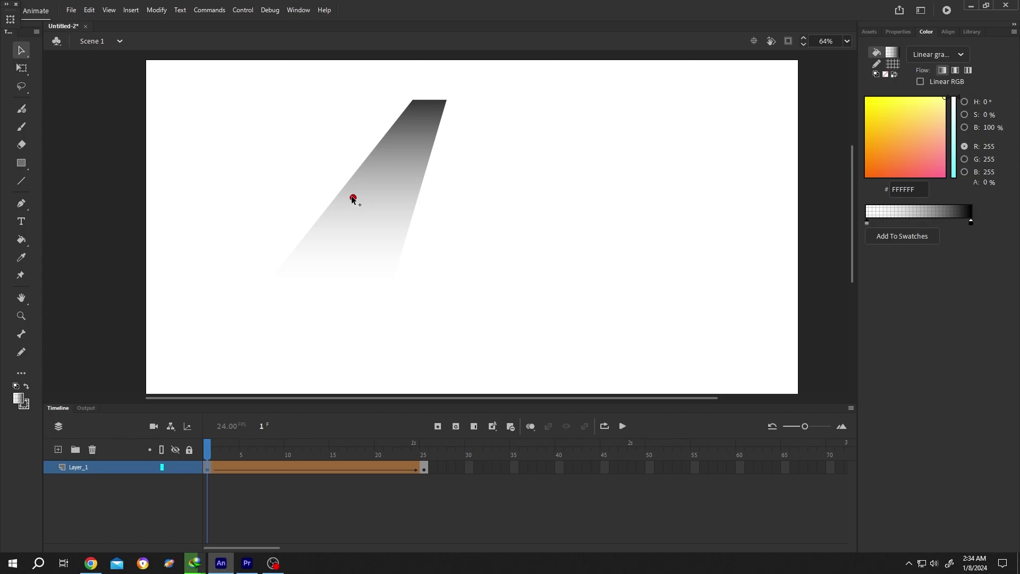
left_click_drag(353, 198, 412, 103)
left_click(426, 469)
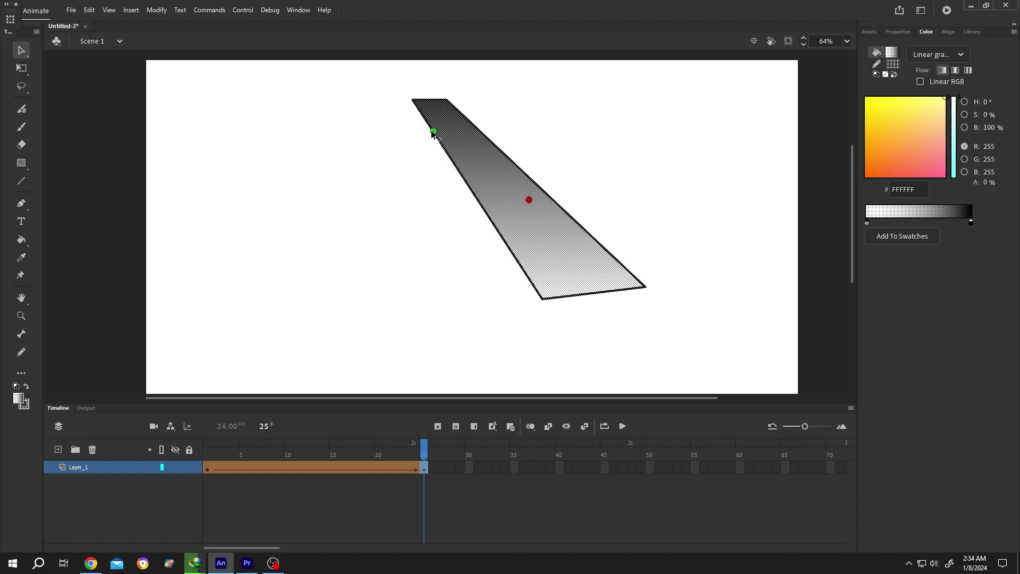
left_click_drag(526, 197, 412, 100)
left_click(157, 469)
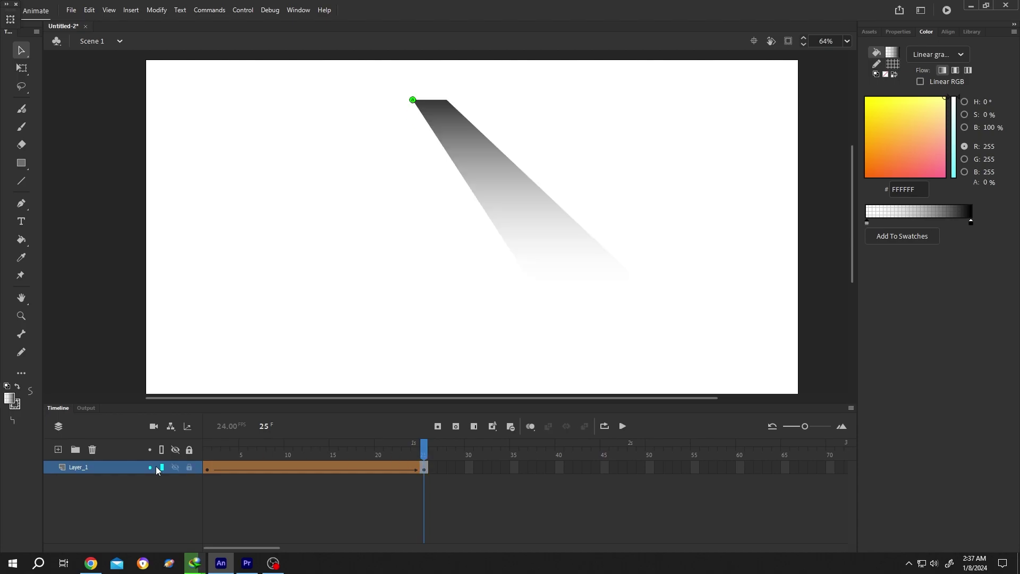
Add a second shape hint on the top-right corner at frames 1 and 25, then preview
left_click(208, 469)
left_click(155, 10)
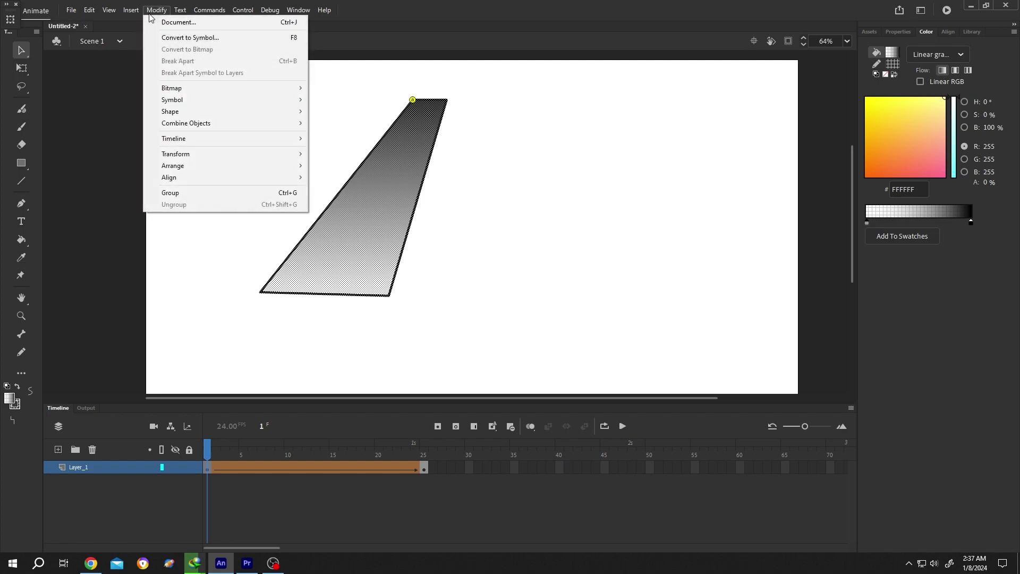
mouse_move(170, 113)
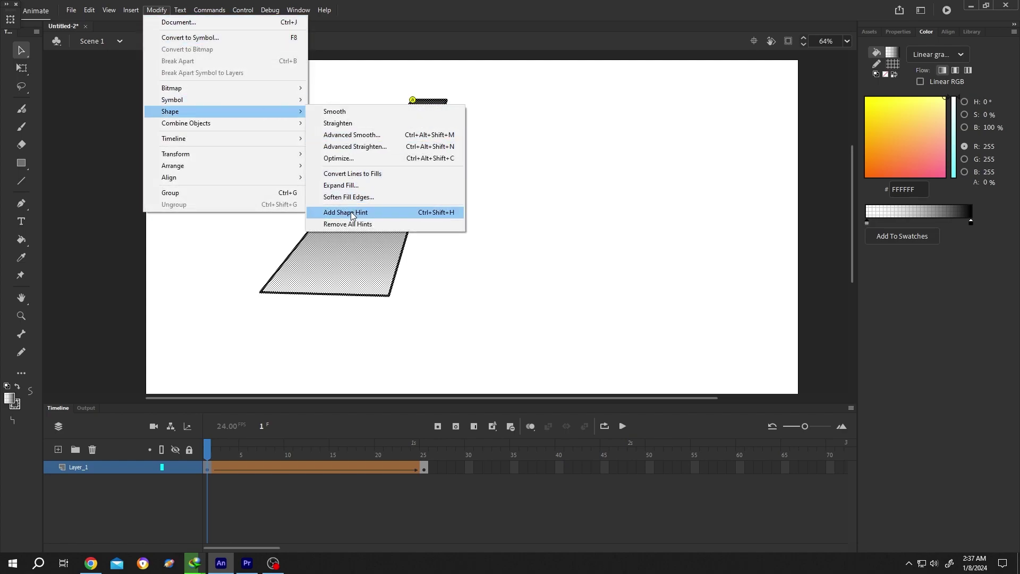
left_click(352, 213)
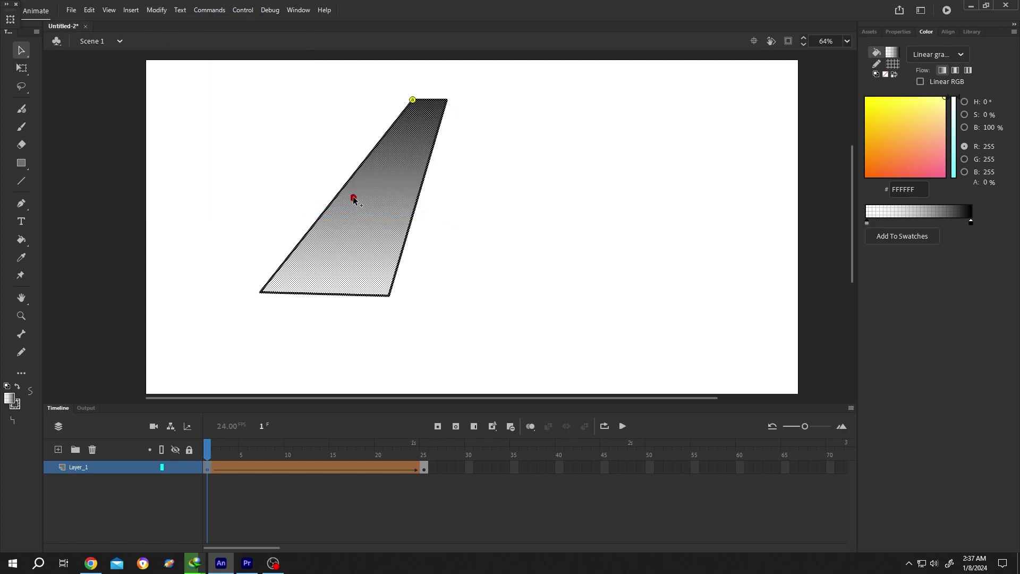
left_click_drag(353, 198, 447, 101)
left_click(422, 468)
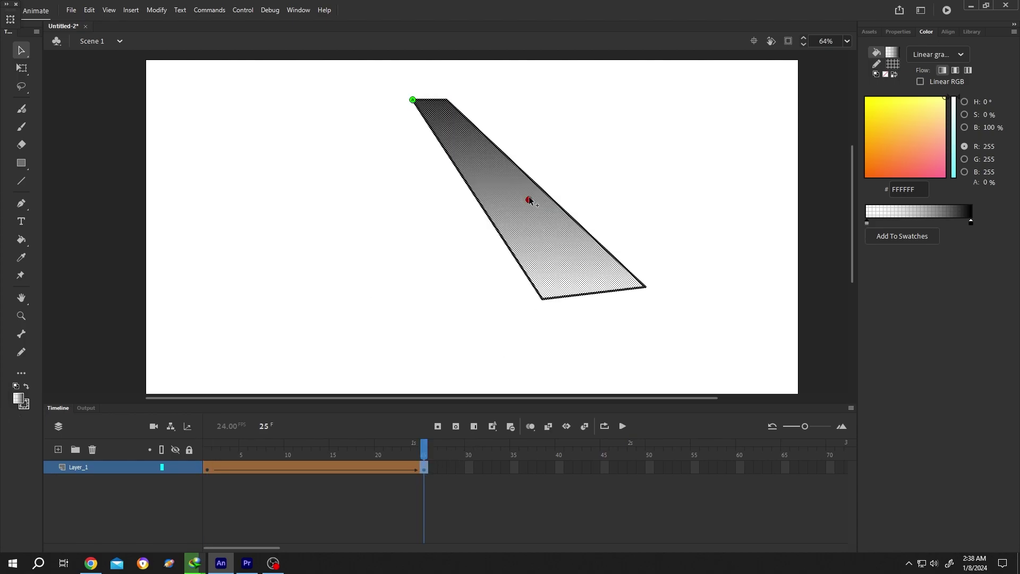
left_click_drag(530, 200, 447, 101)
mouse_move(425, 455)
left_mouse_down()
mouse_move(207, 461)
mouse_move(396, 461)
mouse_move(191, 470)
left_mouse_up()
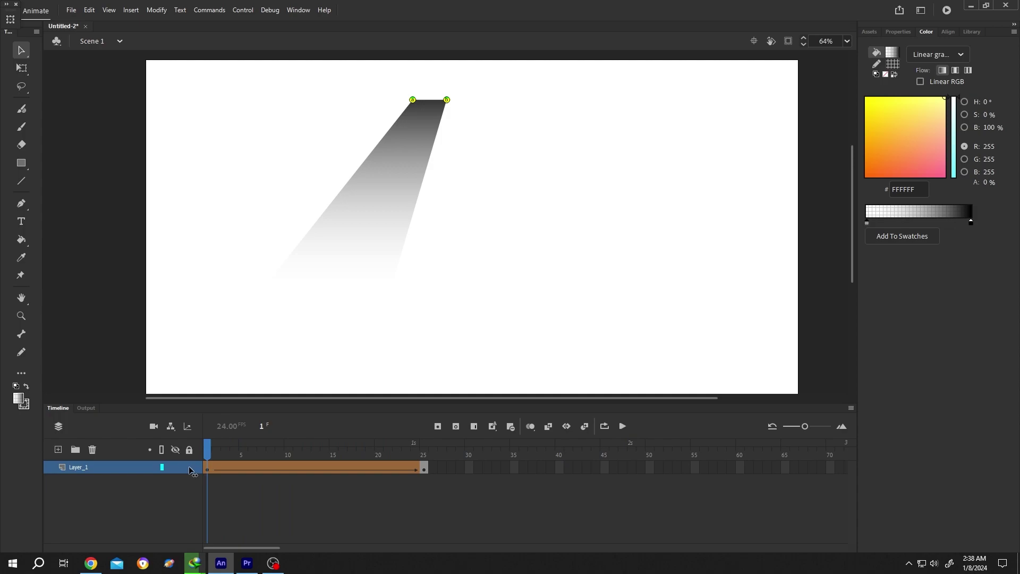
Set the stage colour to black and add a new layer above the beam
left_click(893, 31)
left_click(911, 291)
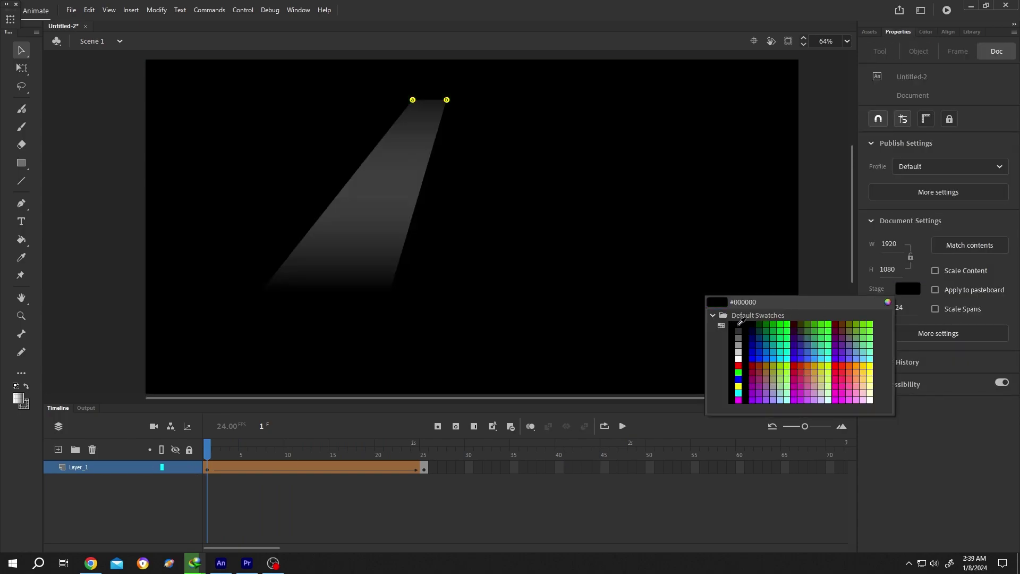
left_click(736, 326)
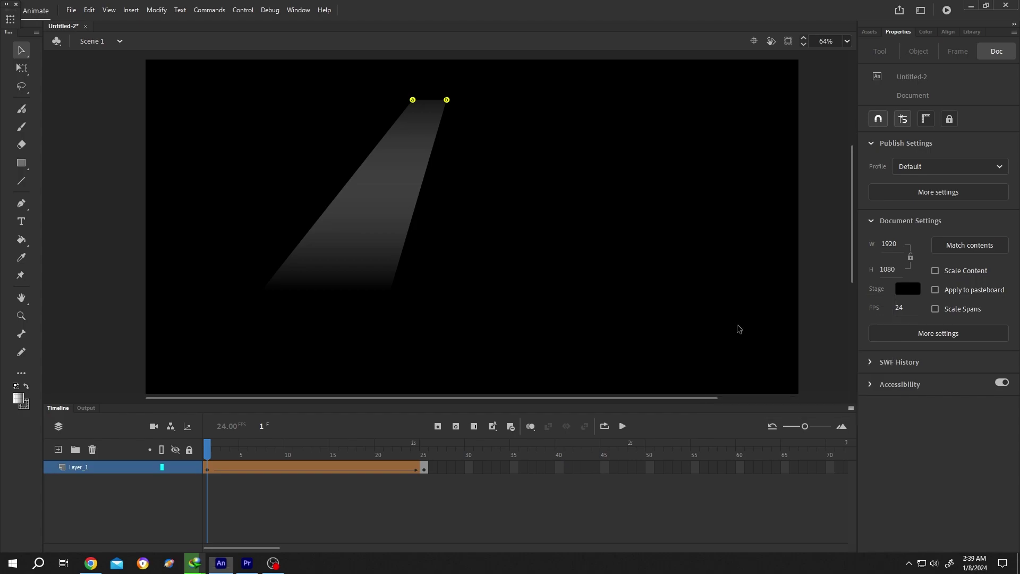
left_click(57, 449)
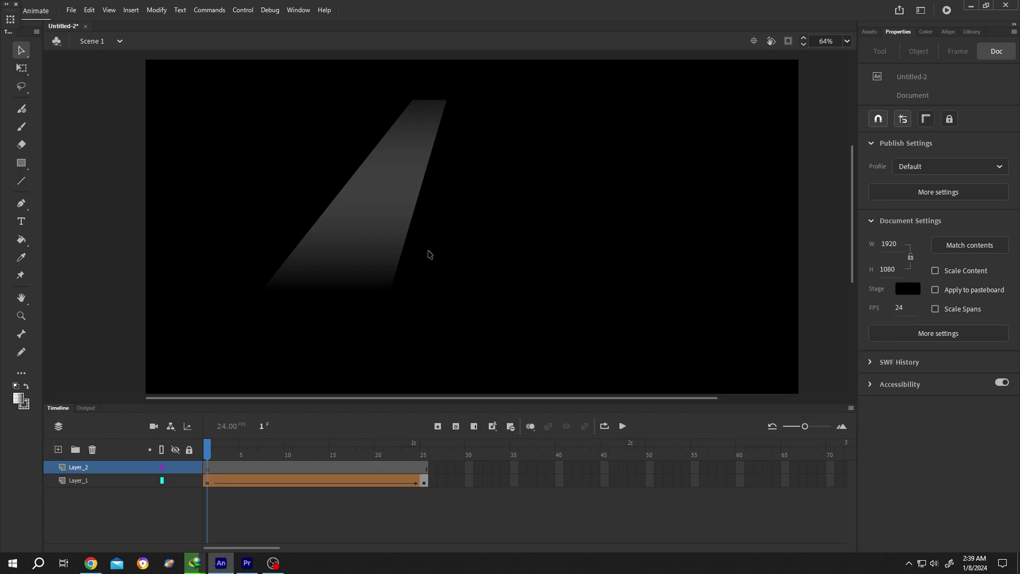
Rename the new layer 'Spot' and move it below the beam layer
mouse_move(96, 467)
double_click(80, 468)
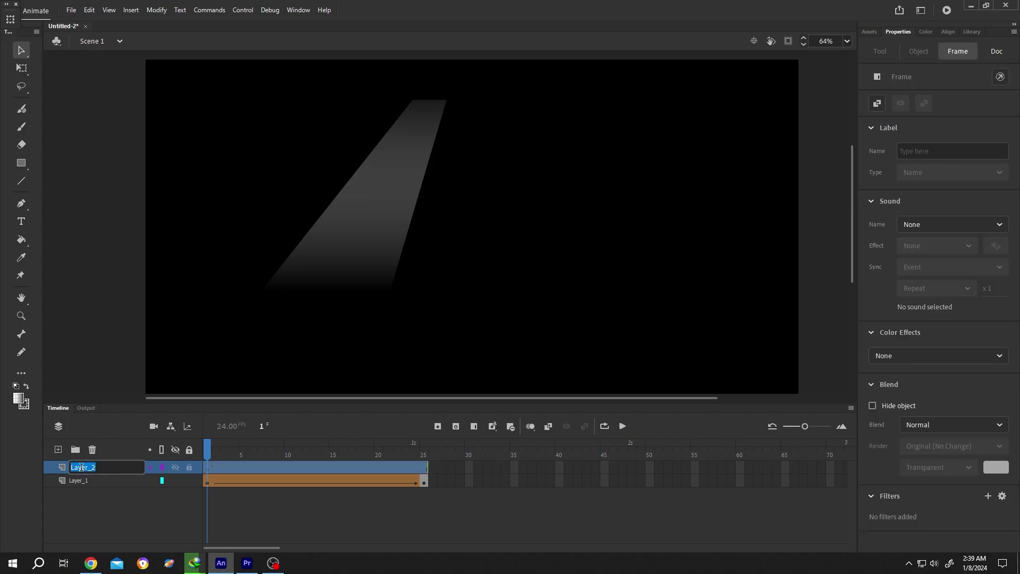
type("Spot")
key("Return")
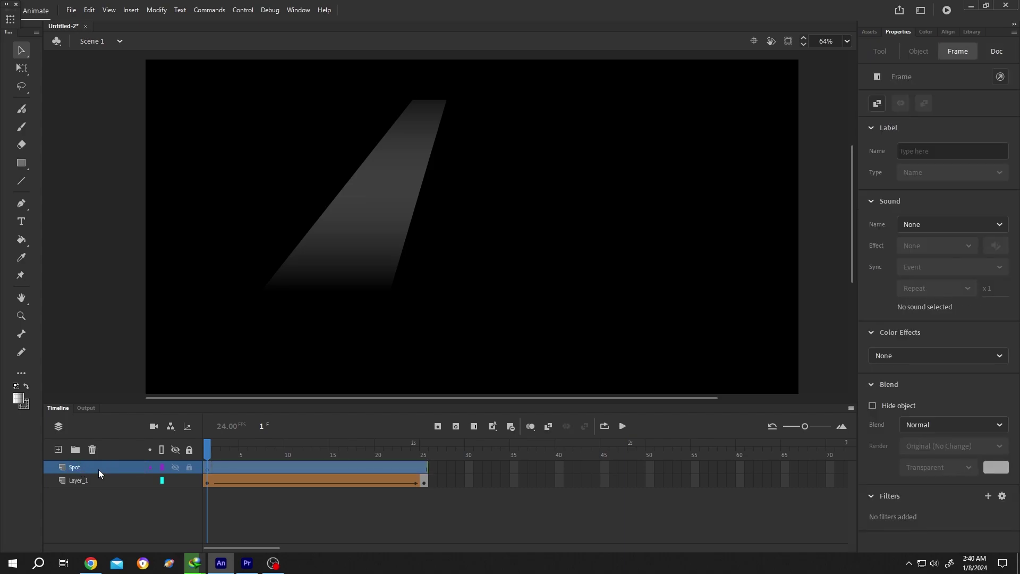
left_click_drag(97, 469, 96, 486)
Draw an oval at the base of the beam and lock the beam layer
left_click(21, 163)
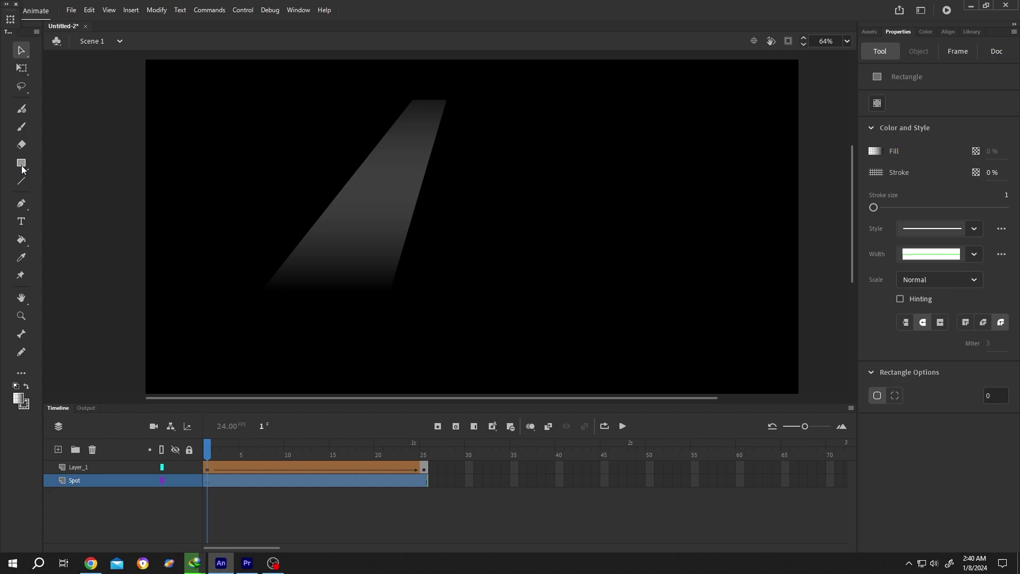
left_click(66, 198)
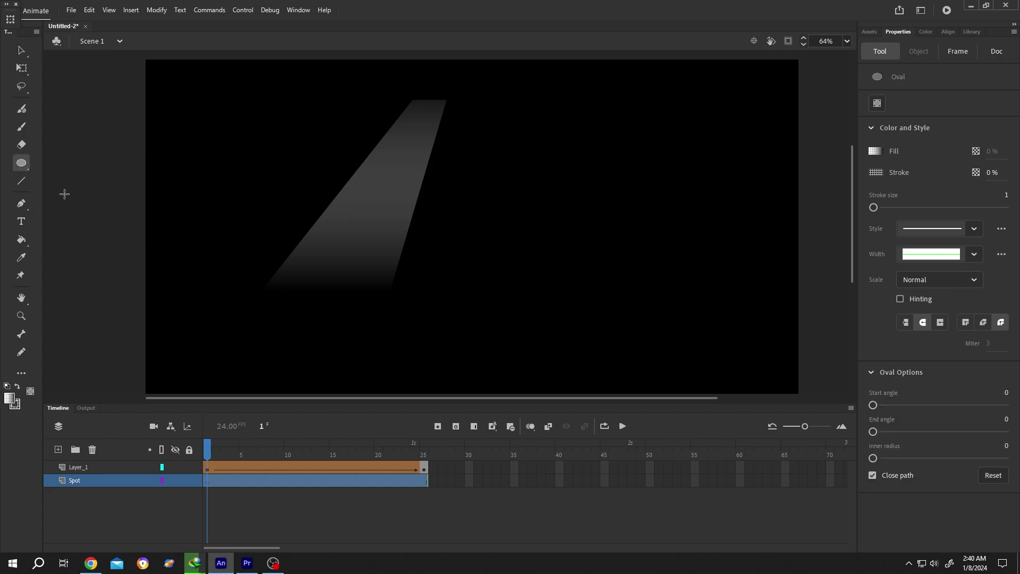
left_click_drag(270, 280, 397, 311)
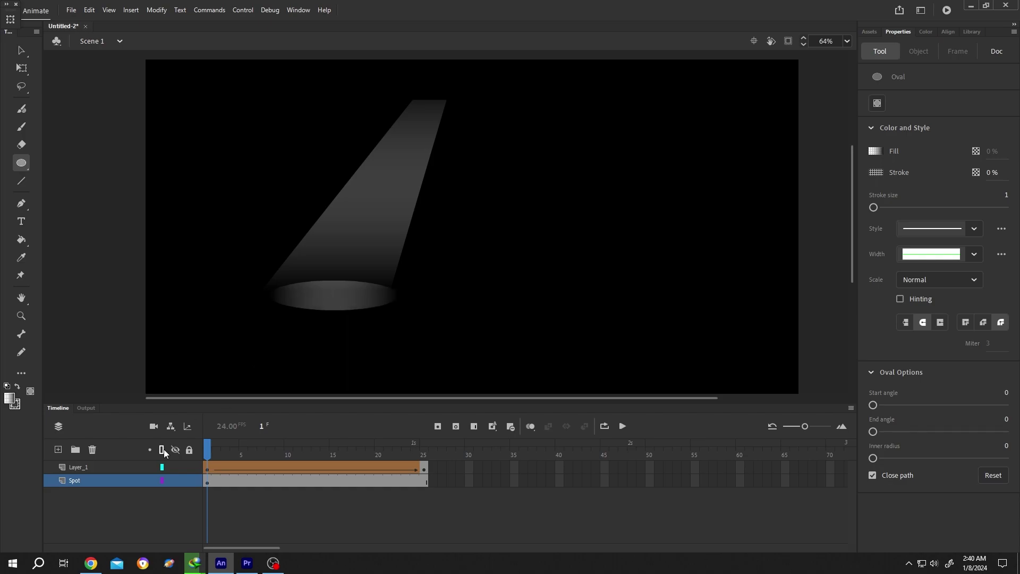
left_click(190, 467)
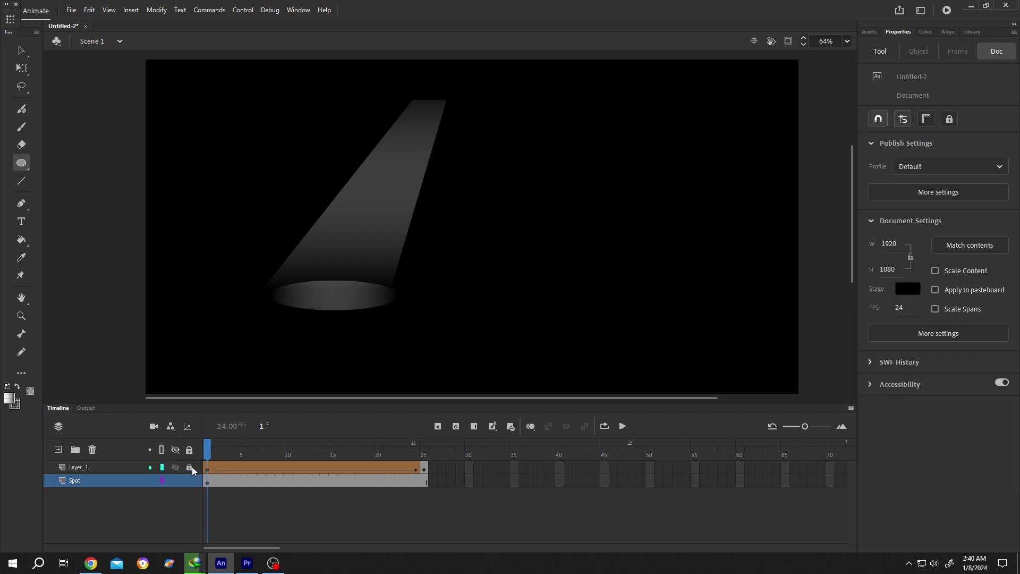
Give the oval a solid fill at 80% opacity and nudge it under the beam
left_click(21, 68)
left_click(327, 301)
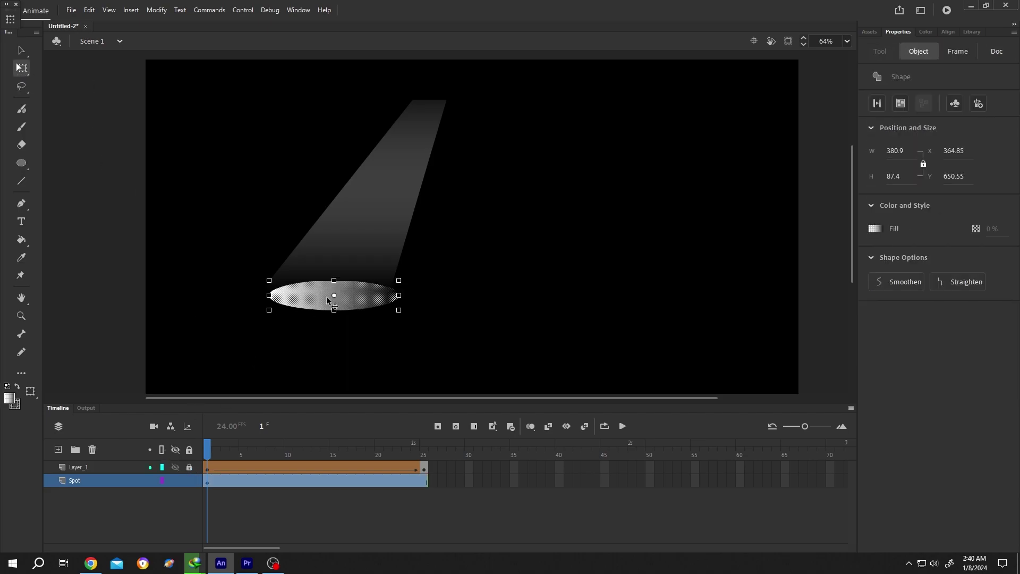
left_click(874, 229)
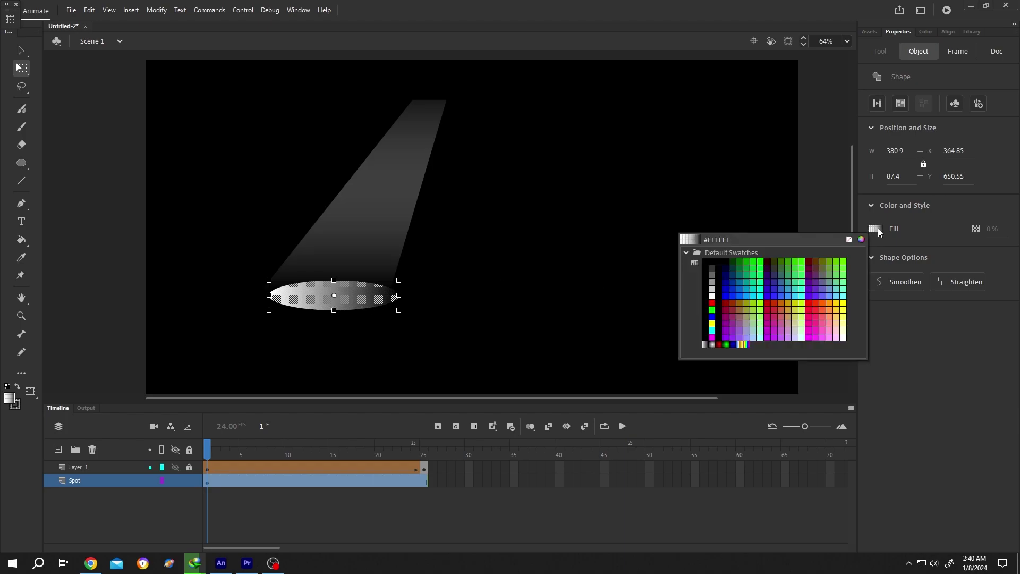
left_click(636, 265)
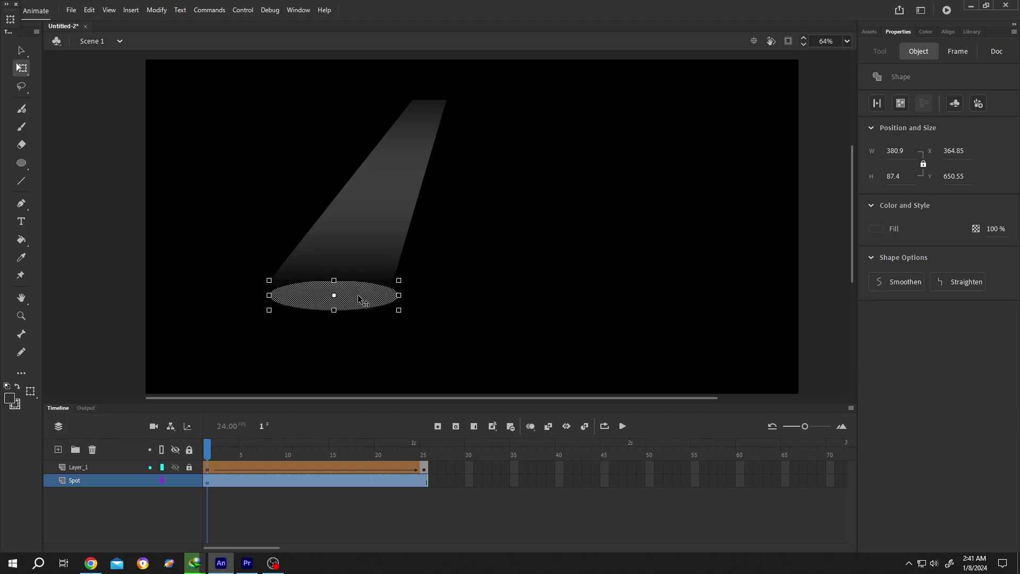
left_click_drag(358, 300, 354, 293)
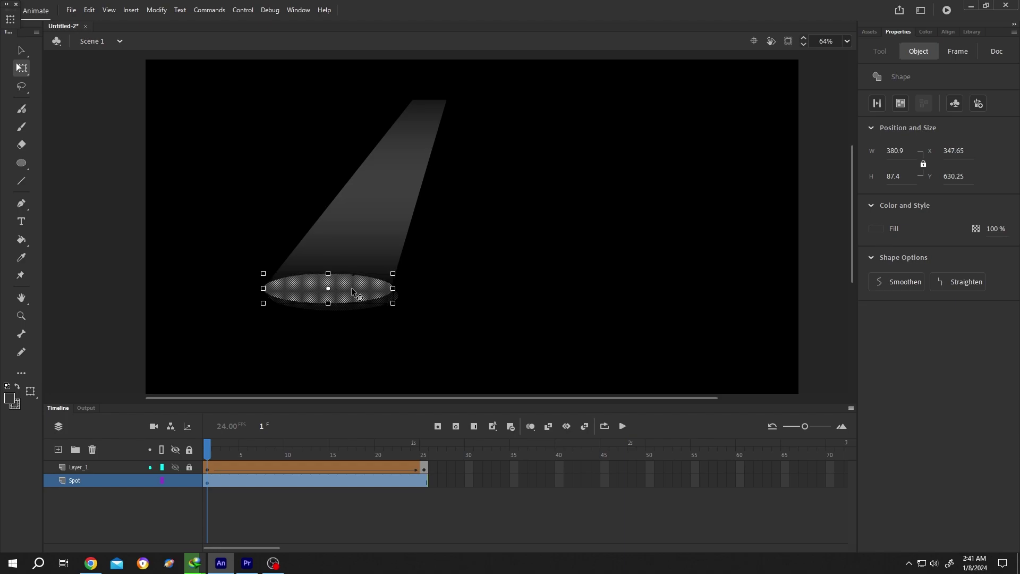
left_click(993, 230)
type("8")
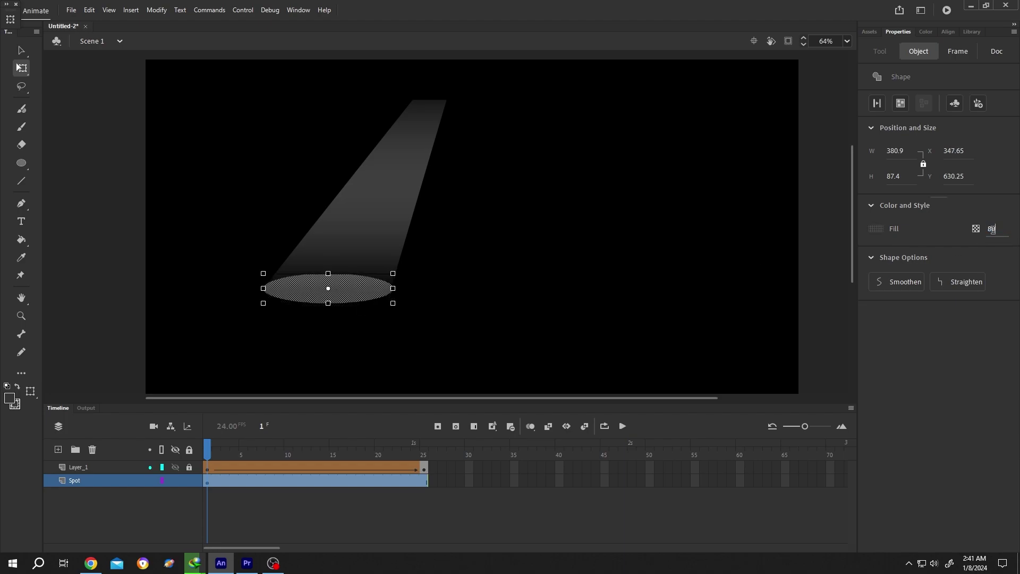
left_click(548, 292)
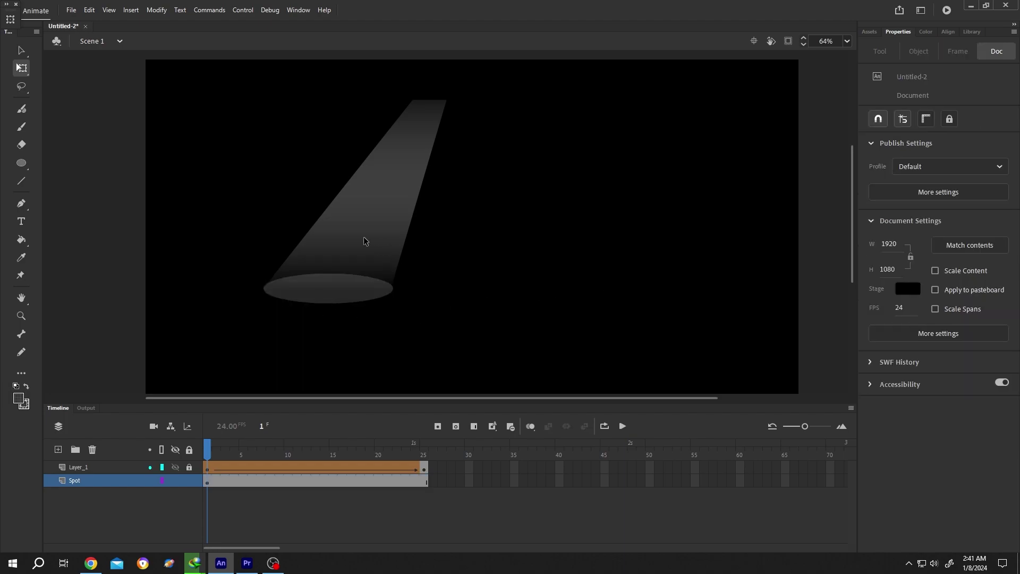
Convert the oval into a movie clip symbol named 'Spot'
left_click_drag(232, 245, 409, 324)
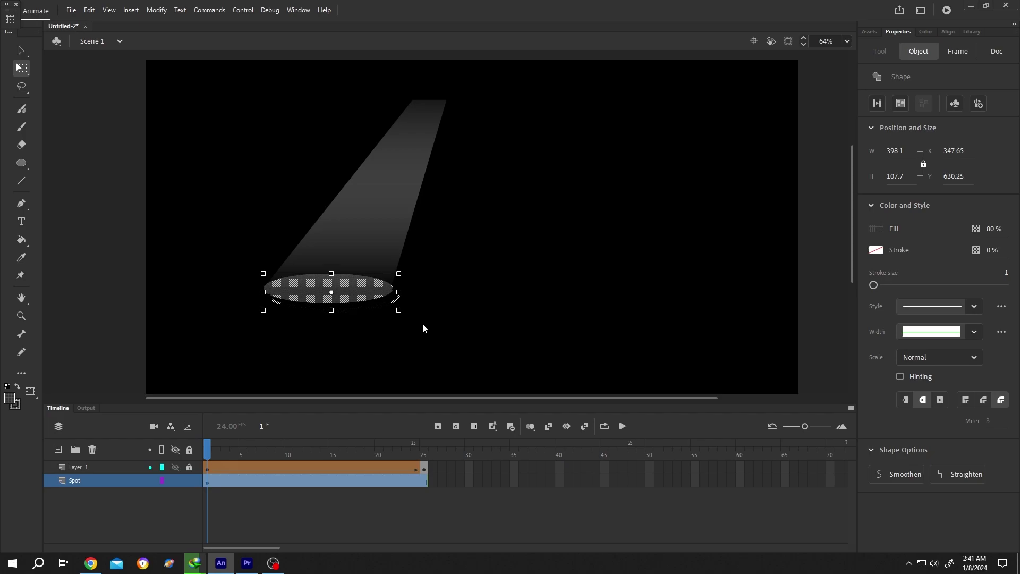
key("F8")
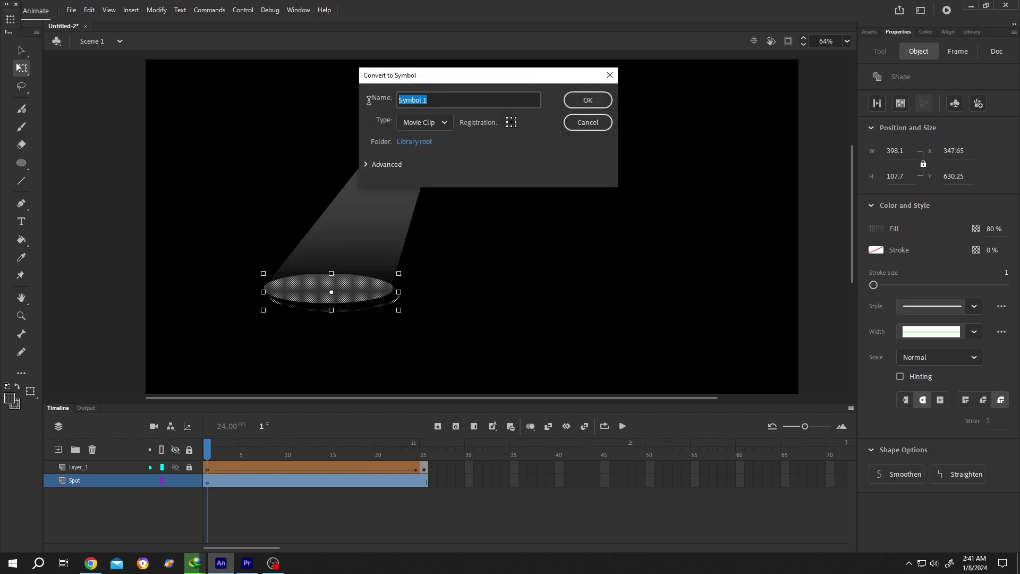
type("Spot")
left_click(589, 98)
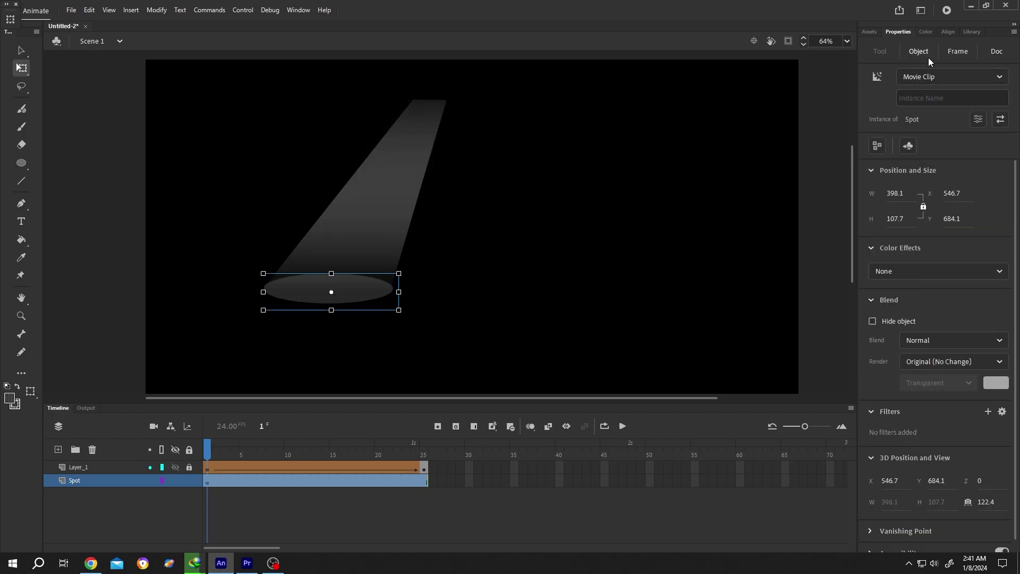
mouse_move(1015, 294)
scroll(1016, 239, "down", 2)
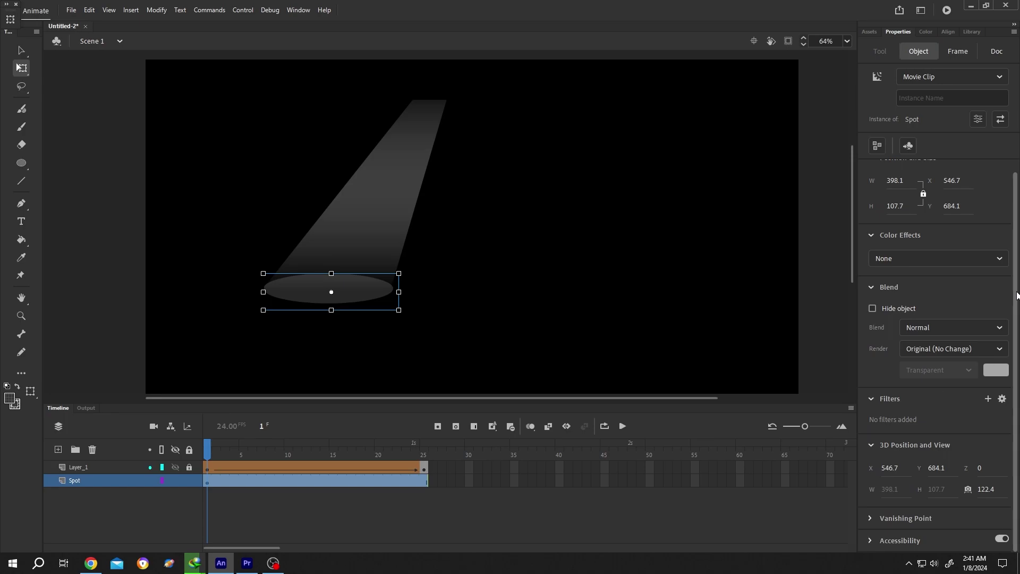
Add a Blur filter with Blur X of 10 to the Spot clip
left_click(986, 400)
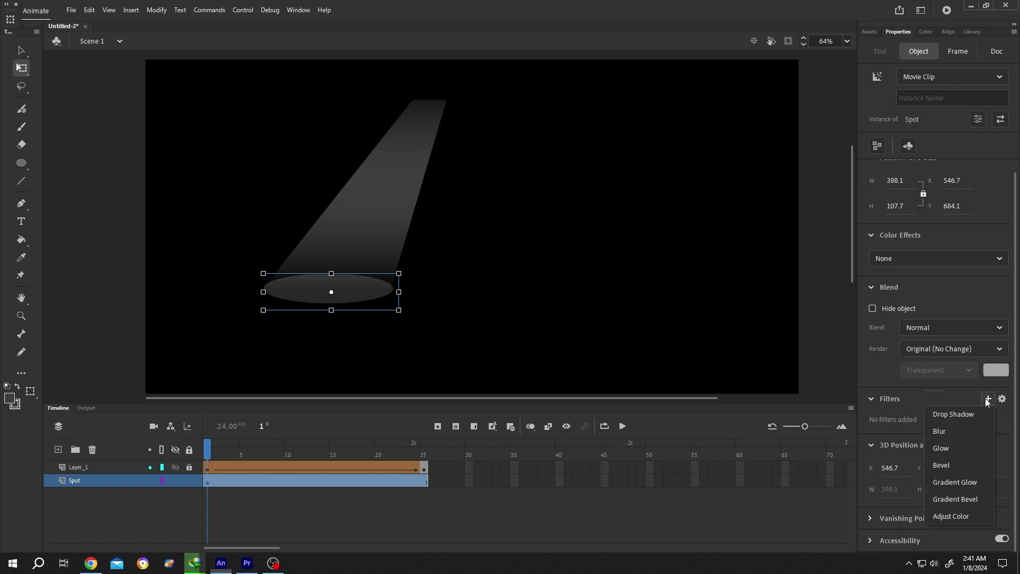
left_click(937, 430)
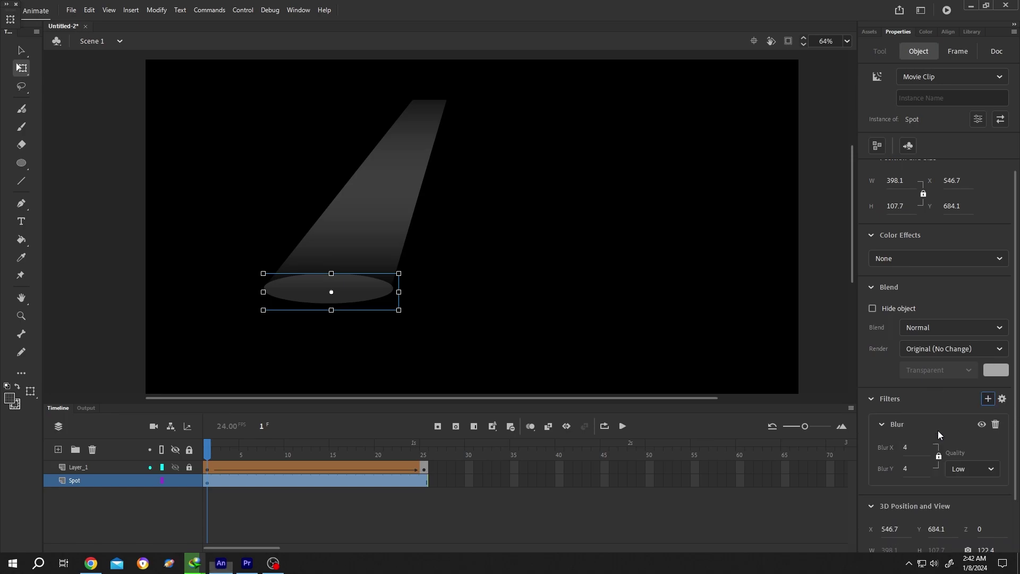
left_click(907, 448)
type("10")
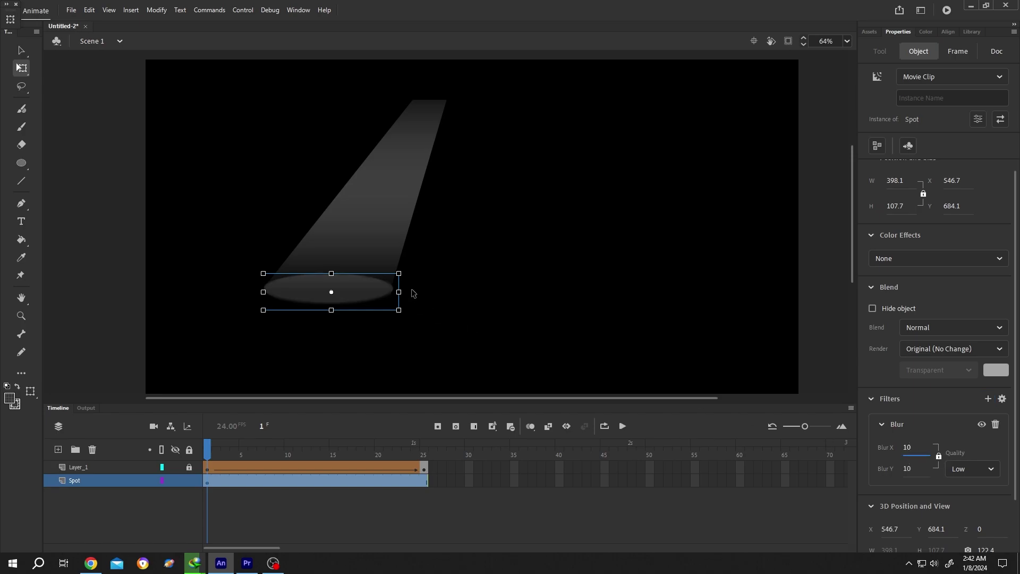
left_click(445, 280)
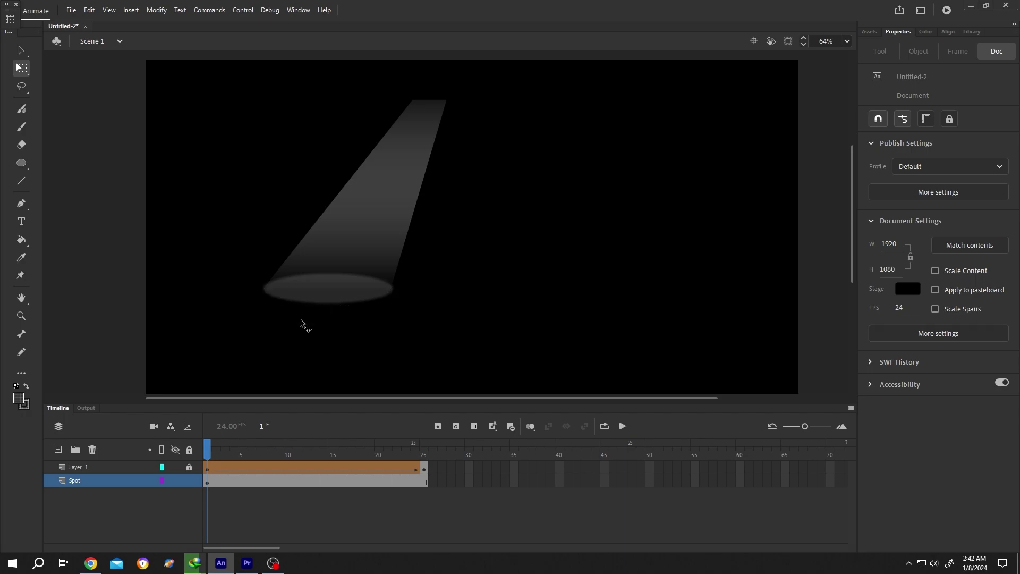
Classic-tween the Spot layer from frame 10, moving and narrowing the spot under the beam at frame 25
right_click(286, 483)
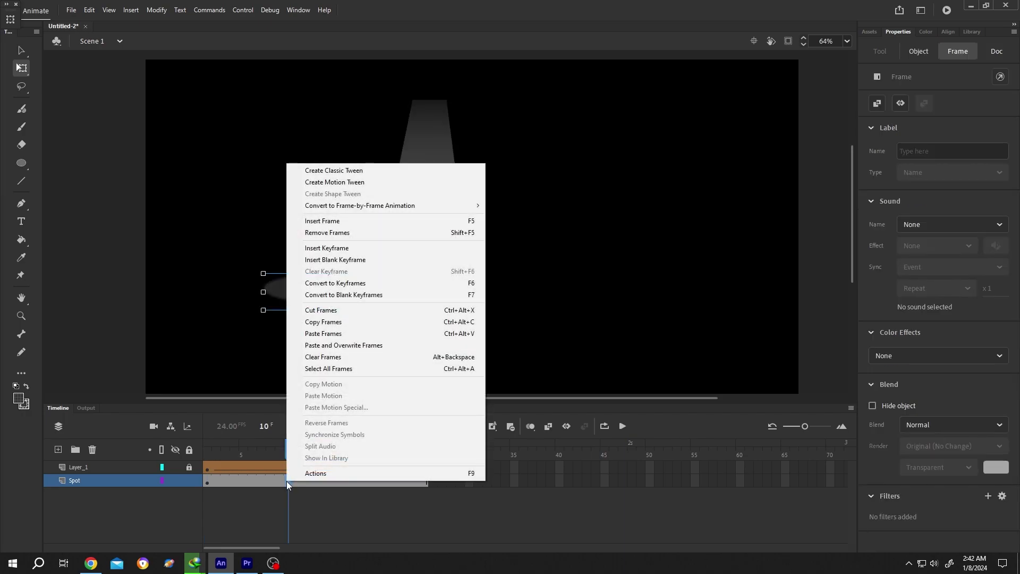
left_click(352, 175)
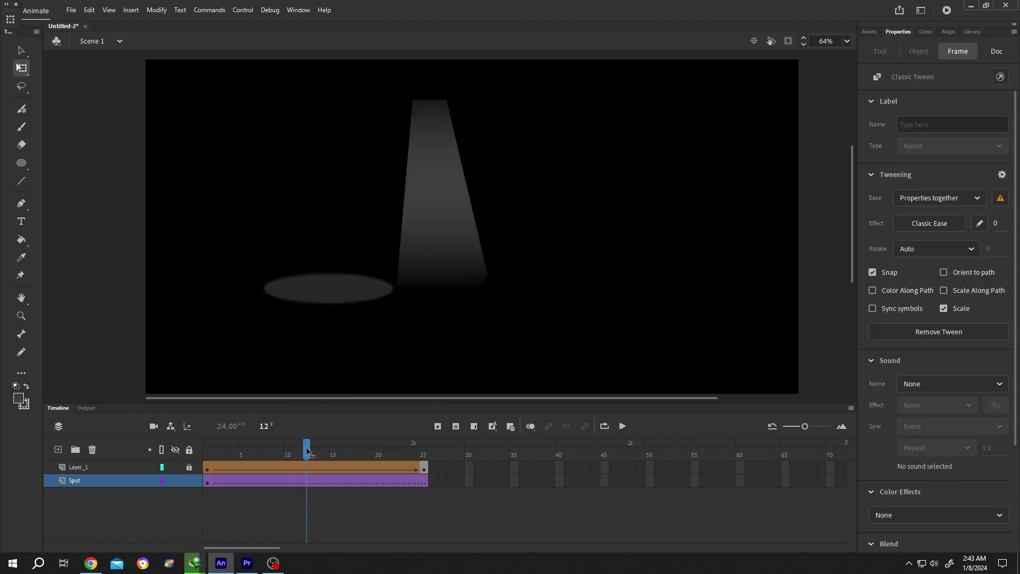
left_click_drag(291, 448, 424, 449)
left_click(246, 245)
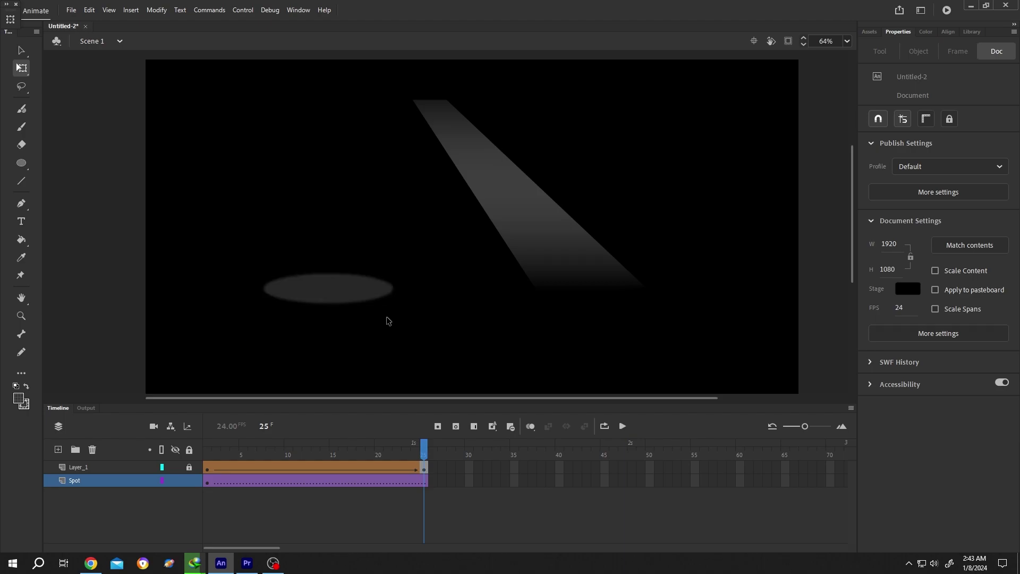
mouse_move(323, 293)
left_mouse_down()
mouse_move(421, 309)
mouse_move(584, 312)
left_mouse_up()
left_click_drag(516, 293, 567, 295)
mouse_move(423, 447)
left_mouse_down()
mouse_move(207, 452)
mouse_move(432, 455)
mouse_move(206, 454)
left_mouse_up()
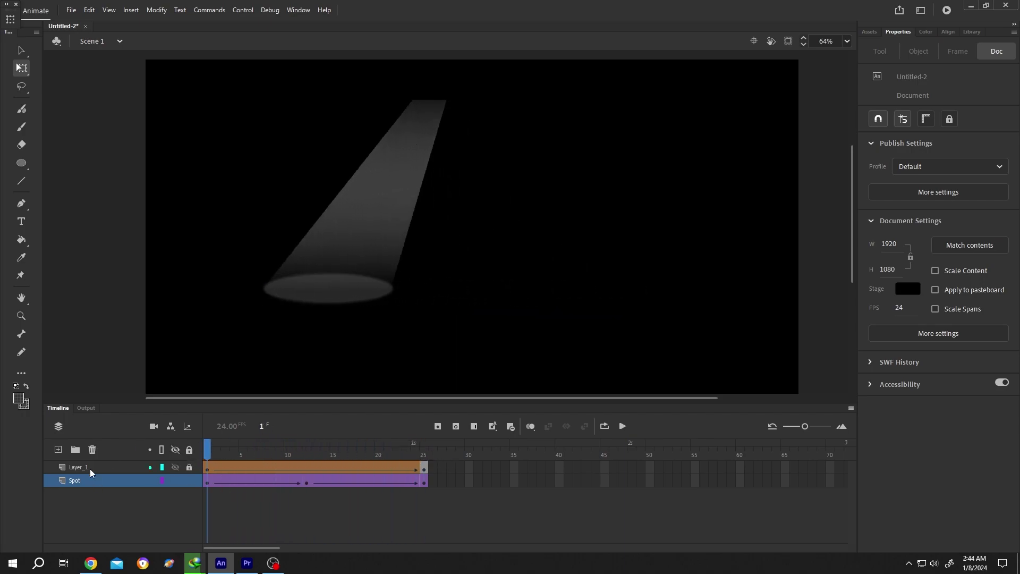
Add a new layer above Spot named Object
left_click(61, 451)
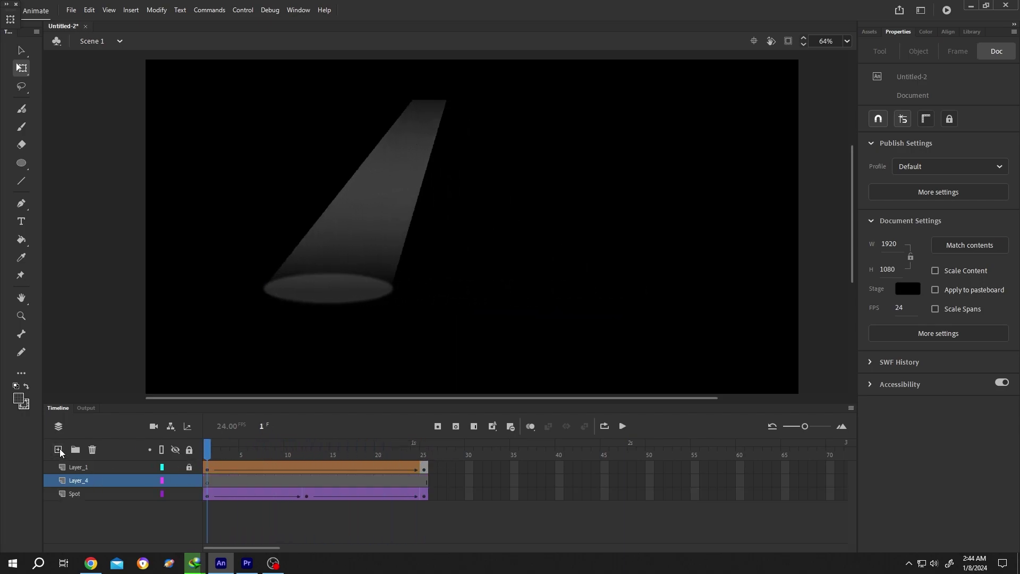
left_click(82, 483)
double_click(82, 482)
type("Object")
key("Return")
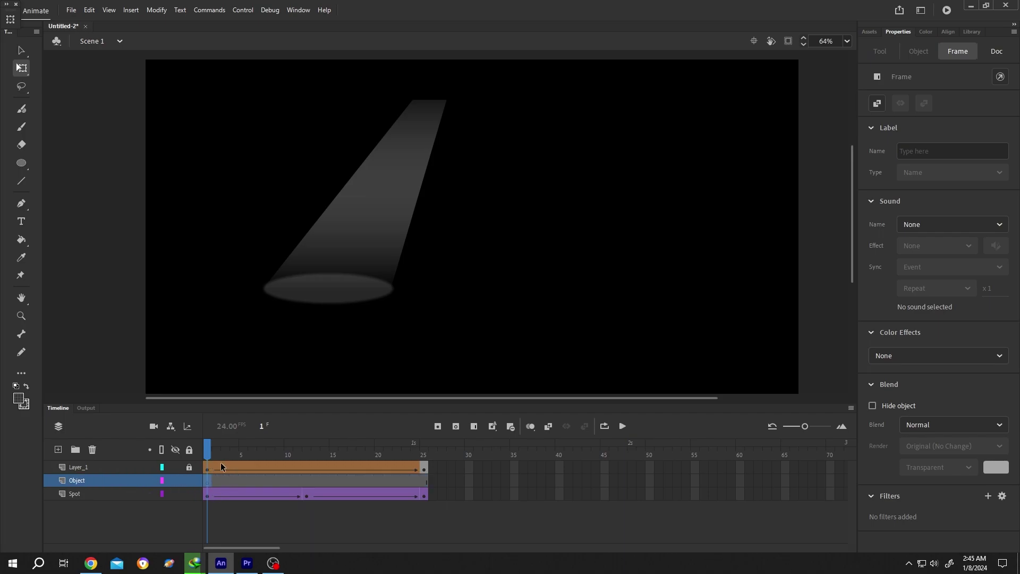
Import a basketball image to the stage and place it inside the spotlight beam
left_click(71, 10)
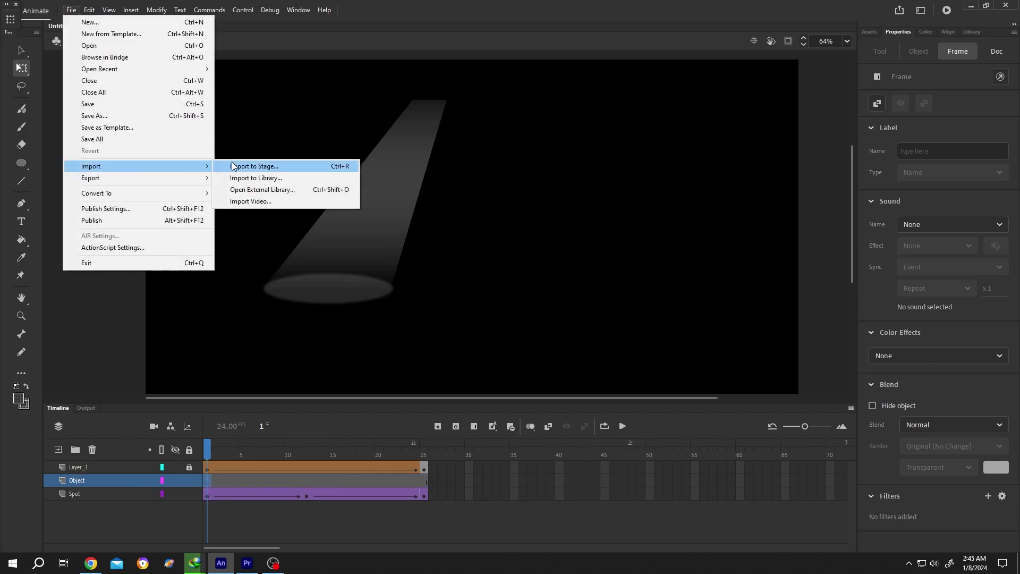
left_click(234, 165)
mouse_move(537, 309)
left_mouse_down()
mouse_move(480, 258)
mouse_move(322, 277)
left_mouse_up()
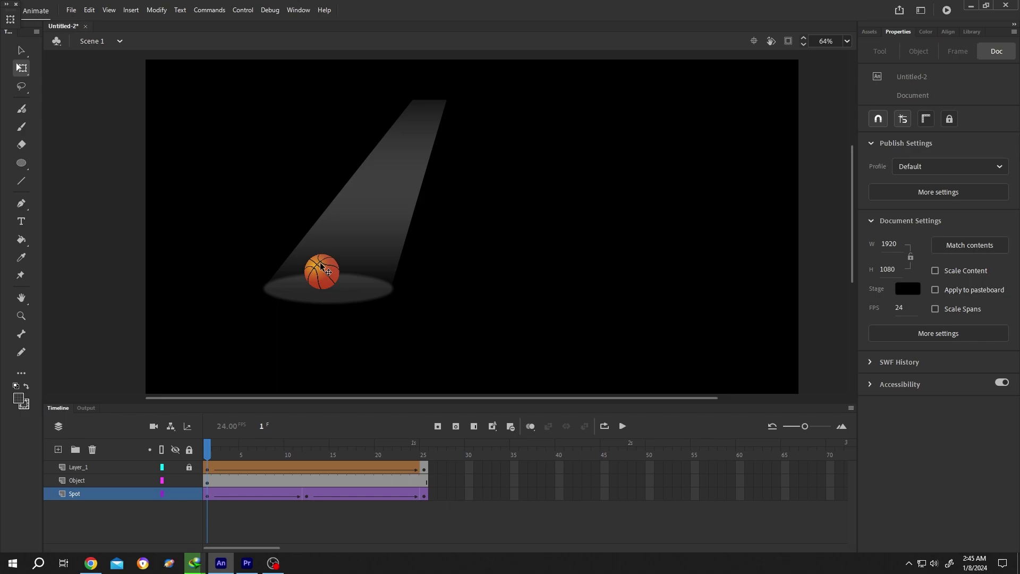
left_click(323, 268)
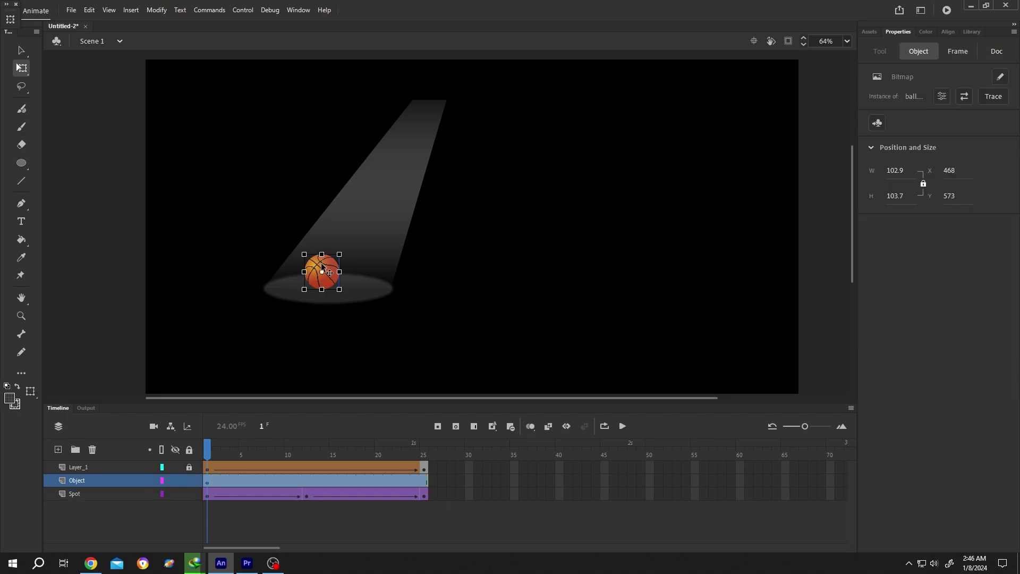
Convert the basketball to a movie clip and add a Drop Shadow filter
key("F8")
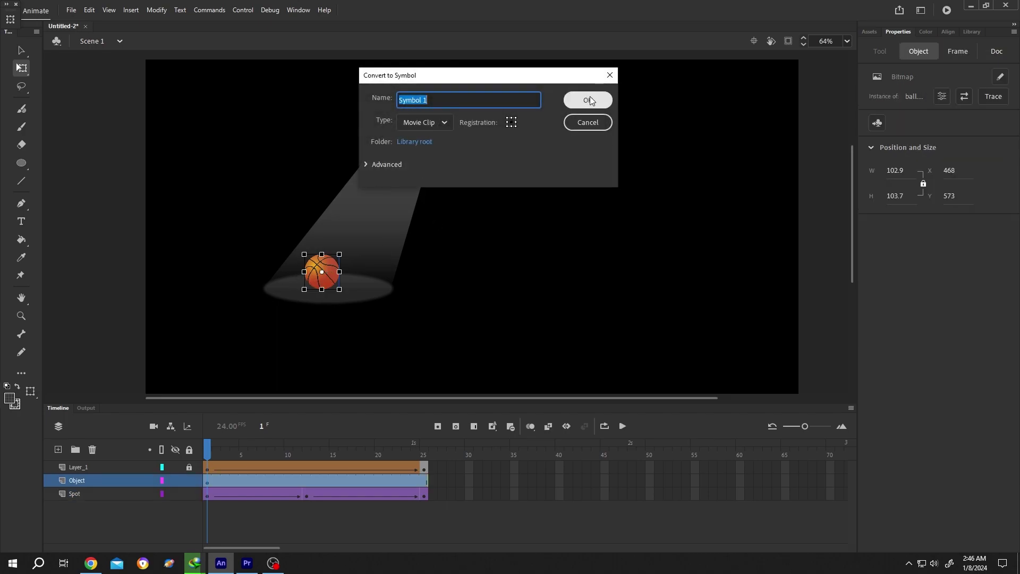
left_click(589, 101)
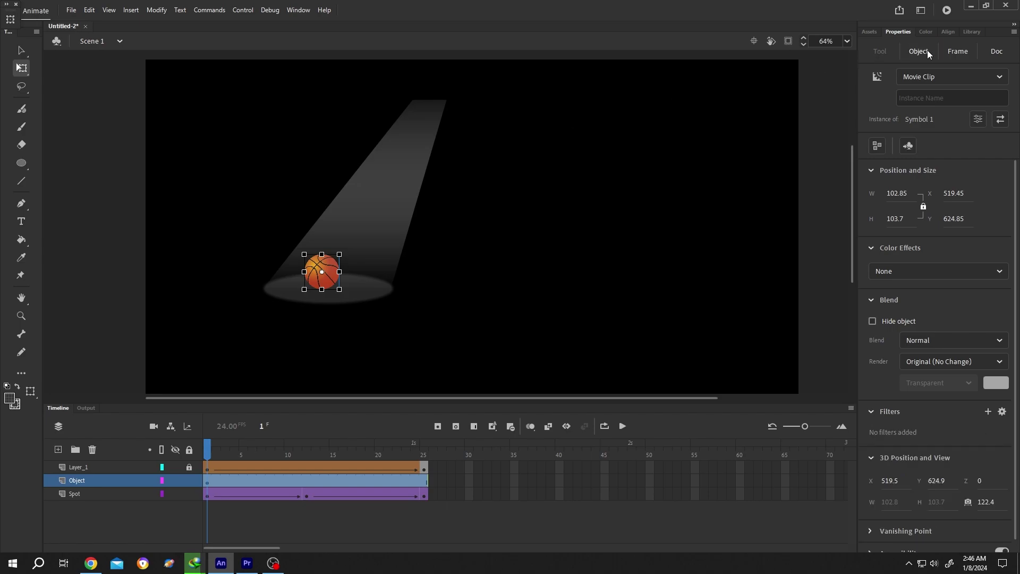
scroll(1018, 213, "down", 1)
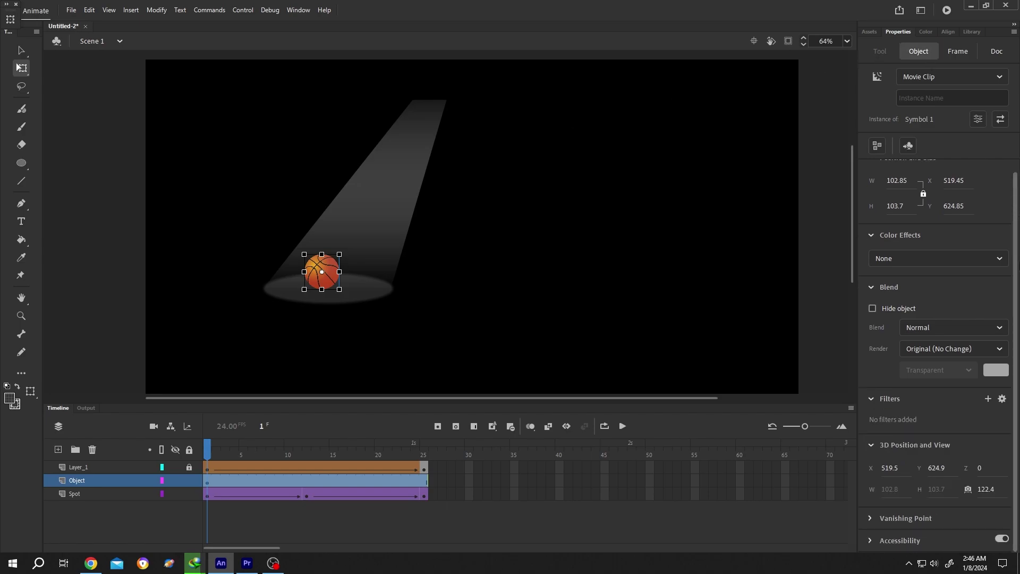
left_click(989, 399)
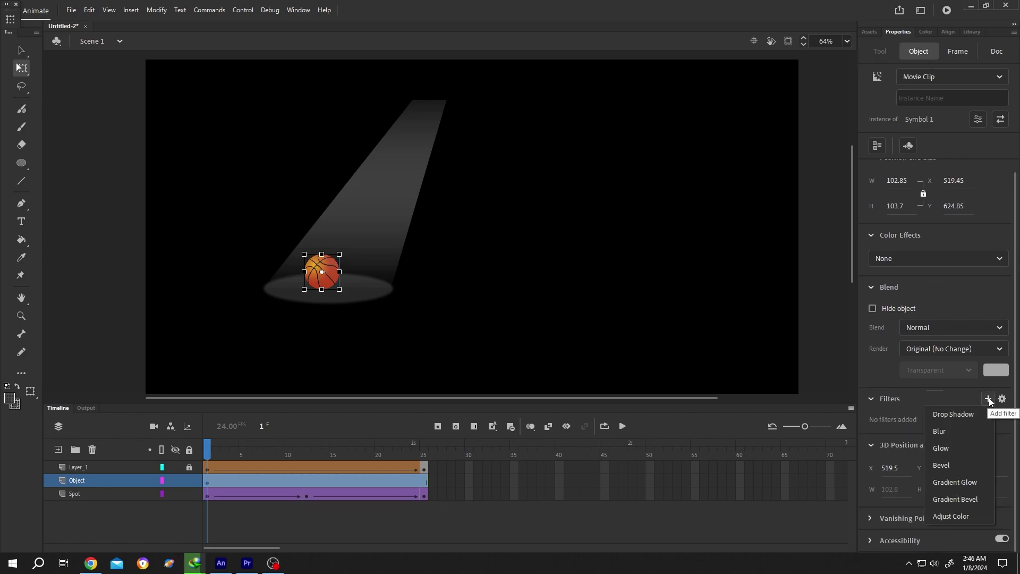
left_click(968, 414)
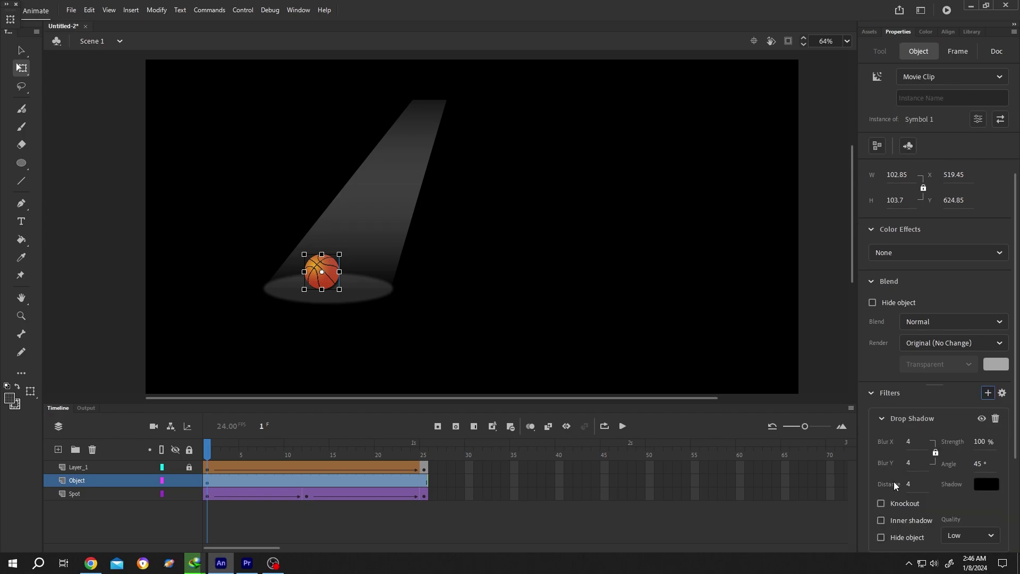
Set the drop shadow to Distance 83, Angle 103 and 80% alpha
left_click_drag(909, 483, 950, 476)
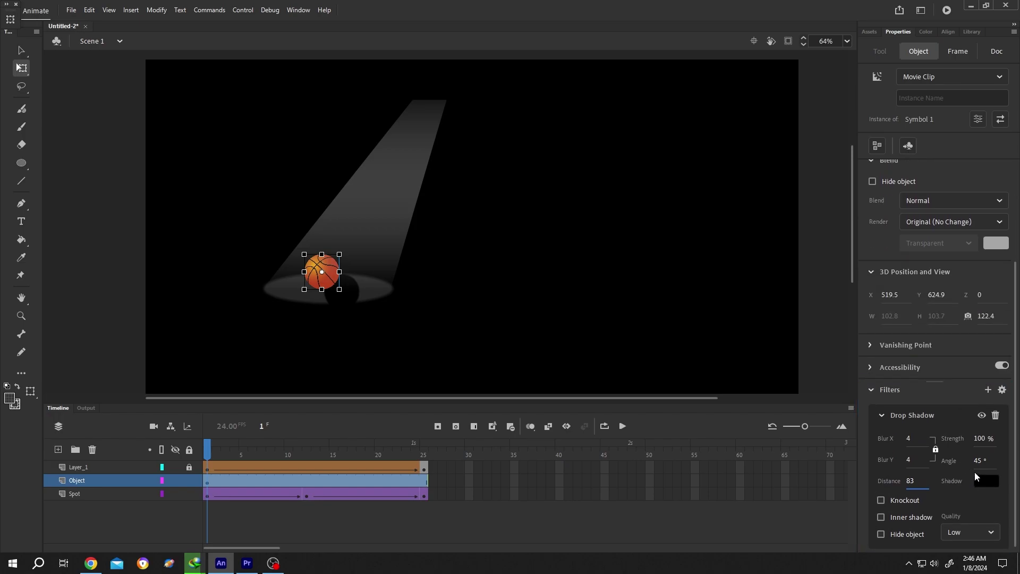
left_click_drag(978, 465, 1002, 459)
left_click(985, 479)
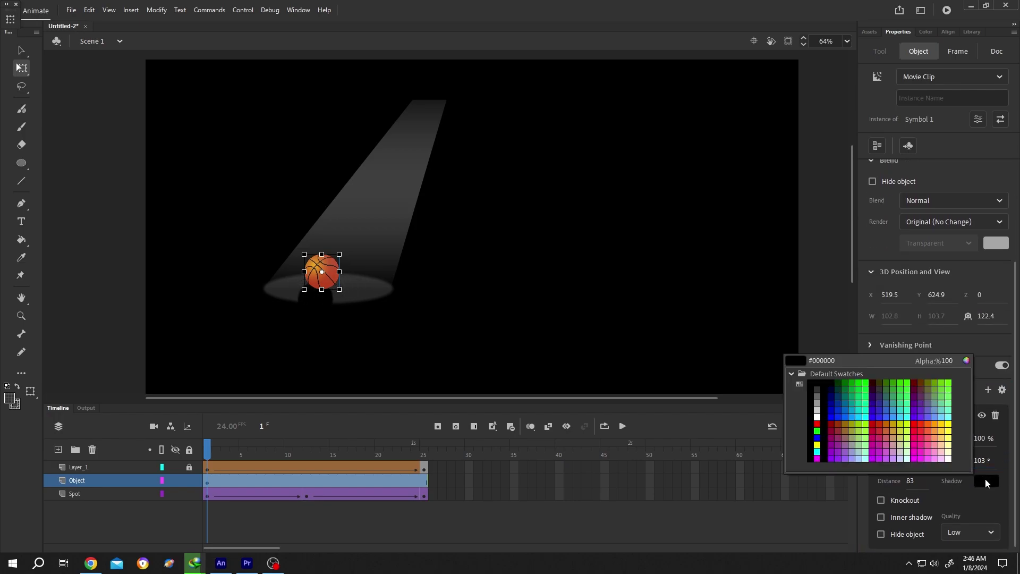
left_click(946, 362)
type("80")
key("Return")
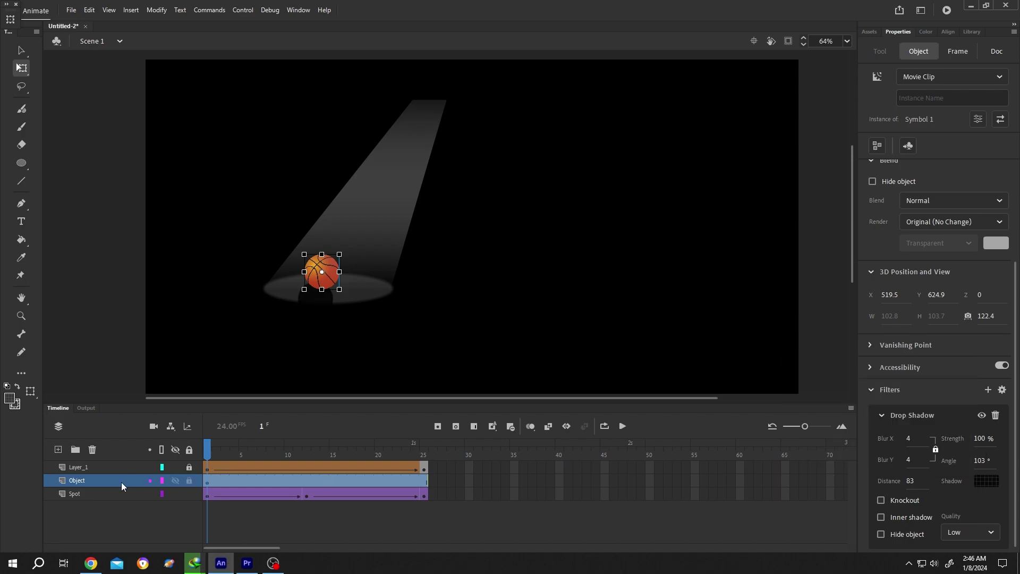
left_click(416, 331)
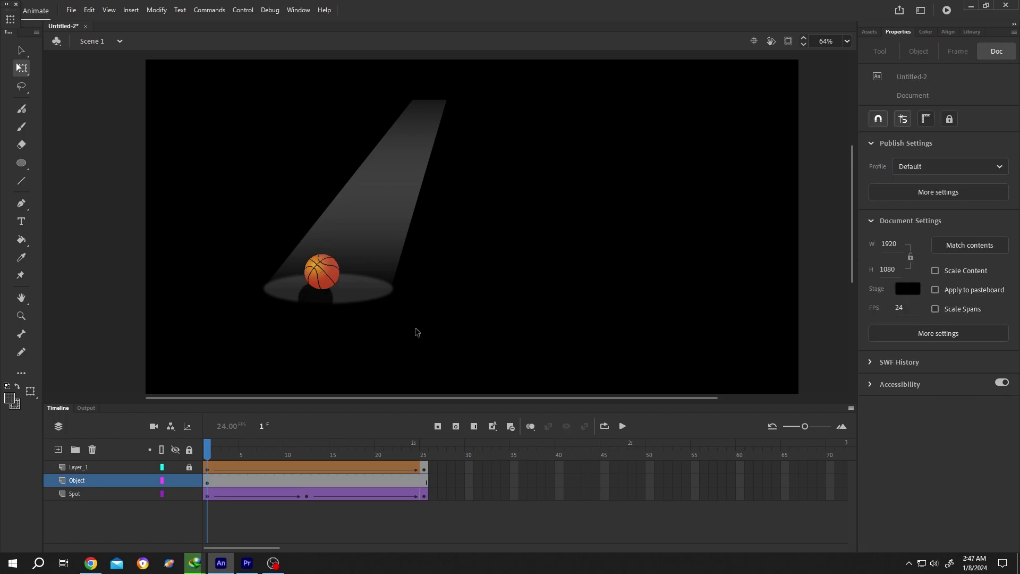